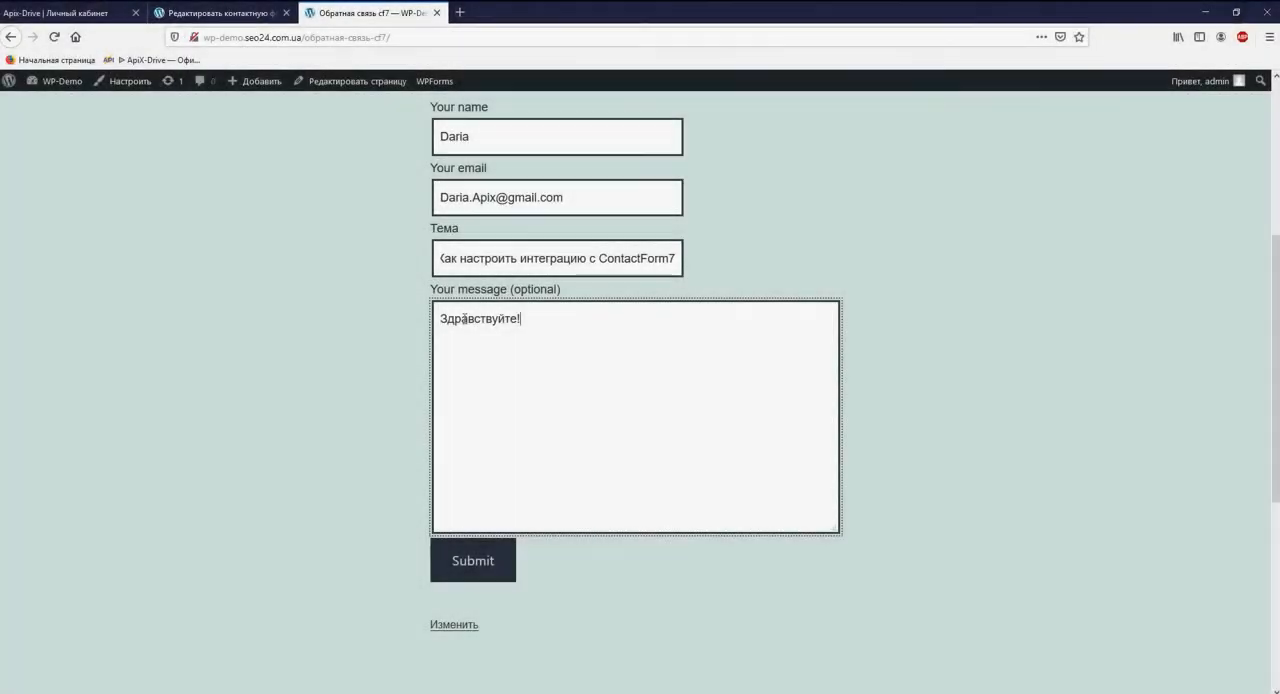
- Add the line "Мне нужна консультация." to the feedback form's message and submit the form
key(Return)
text(Мне нужна консультация.)
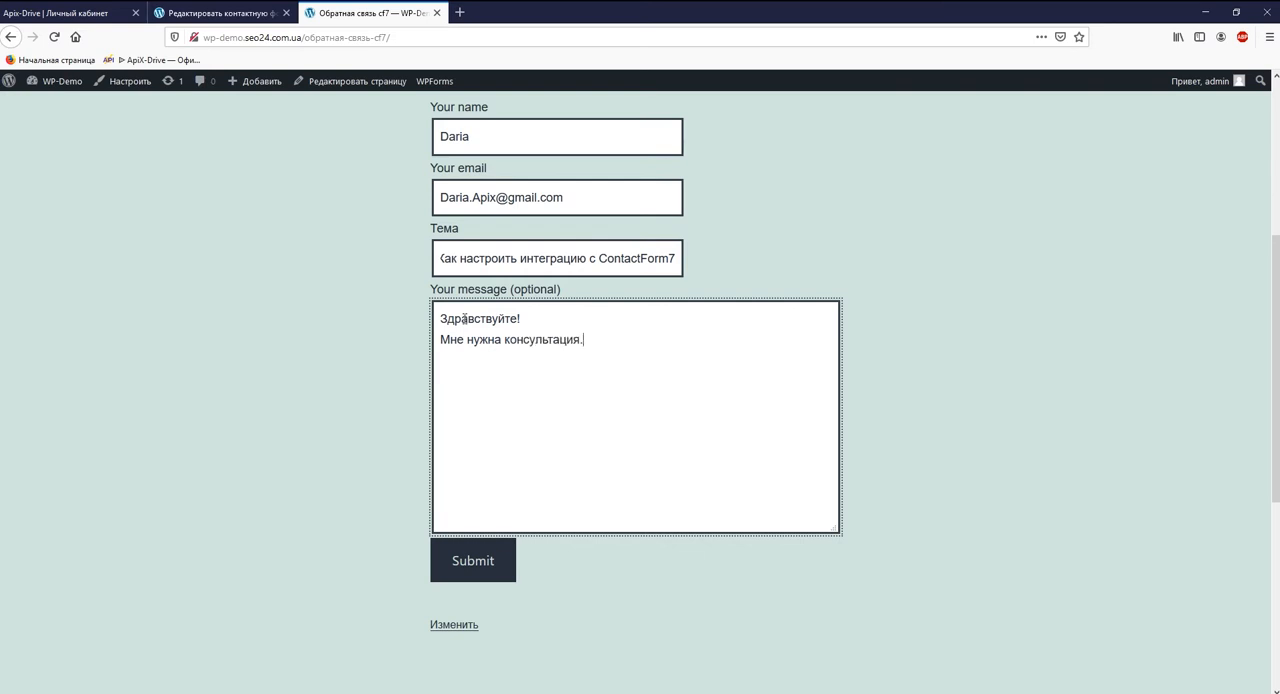
click(476, 561)
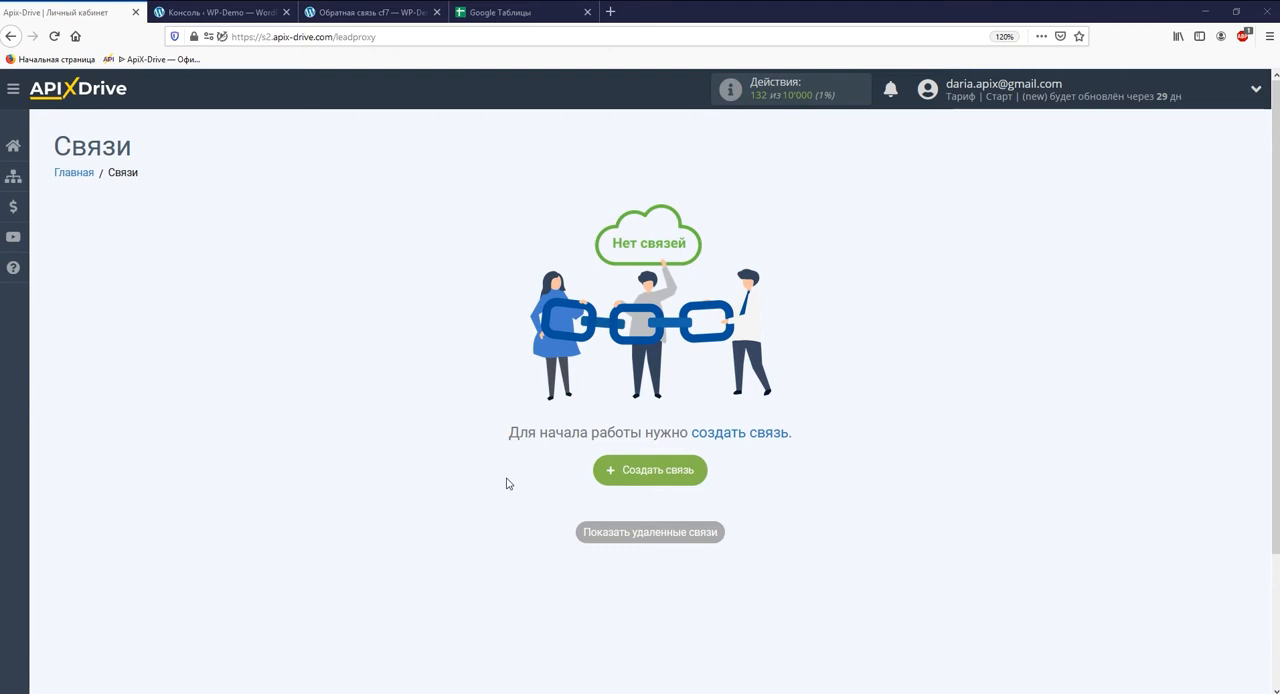
- Create a new connection and choose Contact Form 7 as its data source system
click(665, 477)
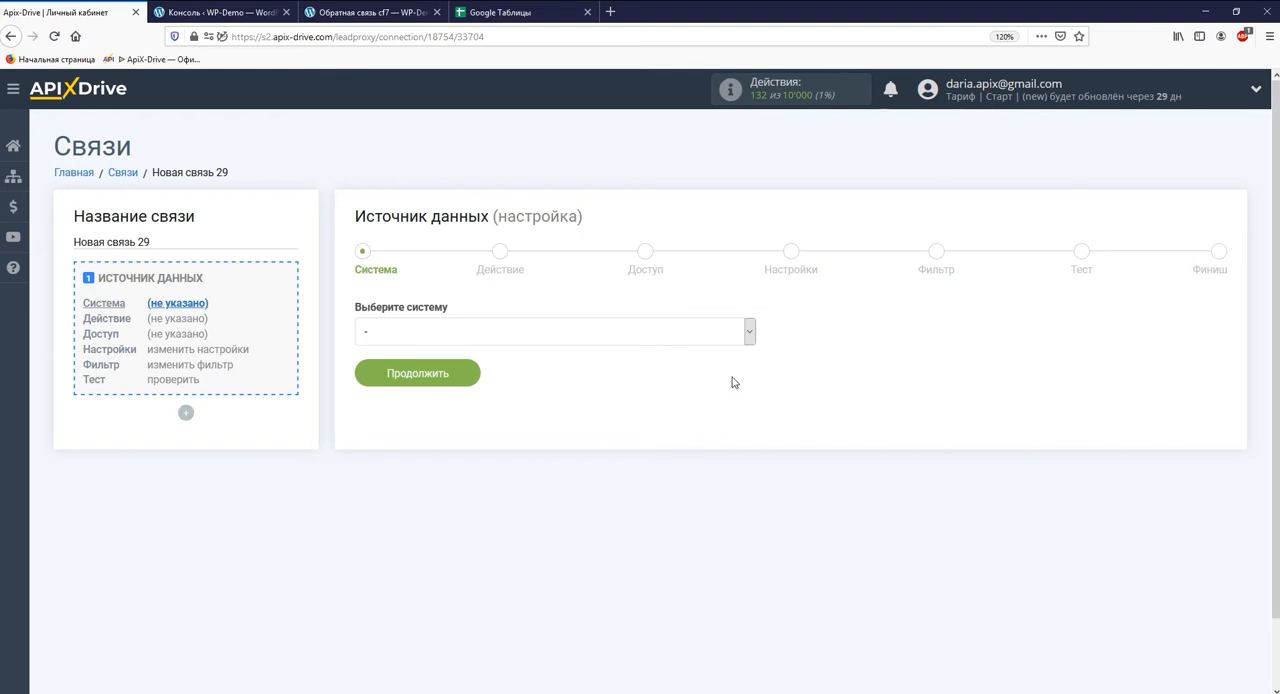
click(749, 332)
drag(750, 362, 751, 405)
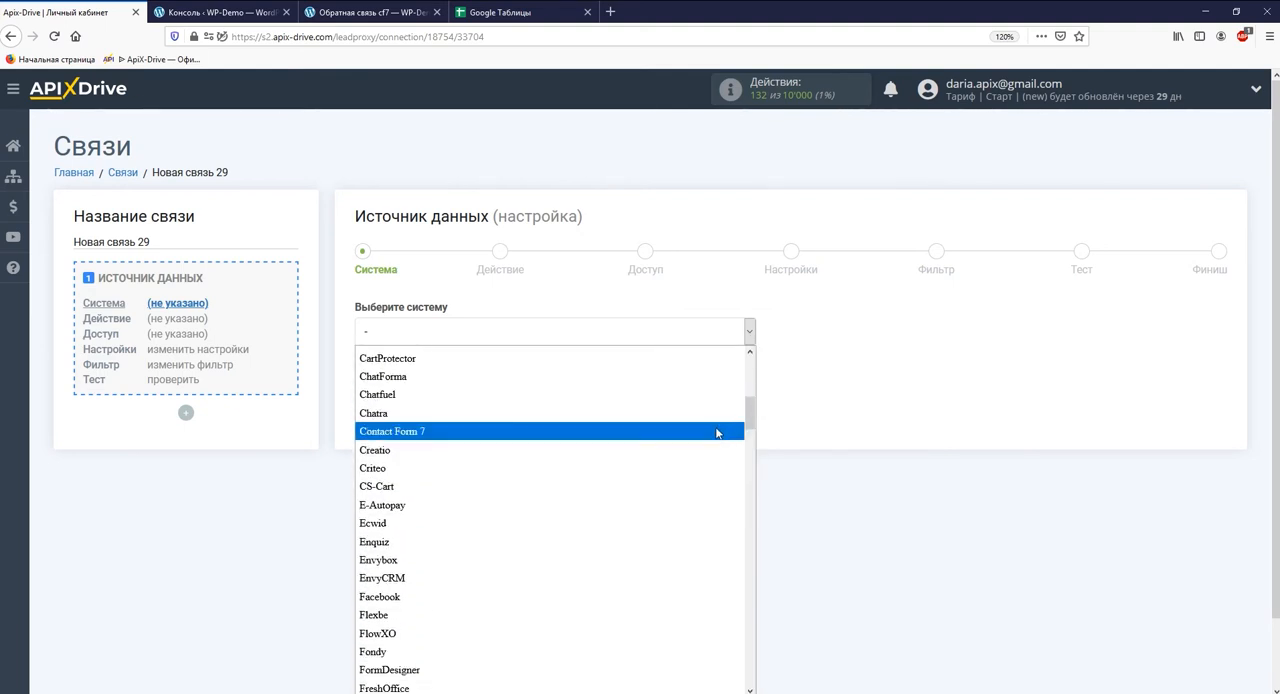
click(731, 431)
click(451, 373)
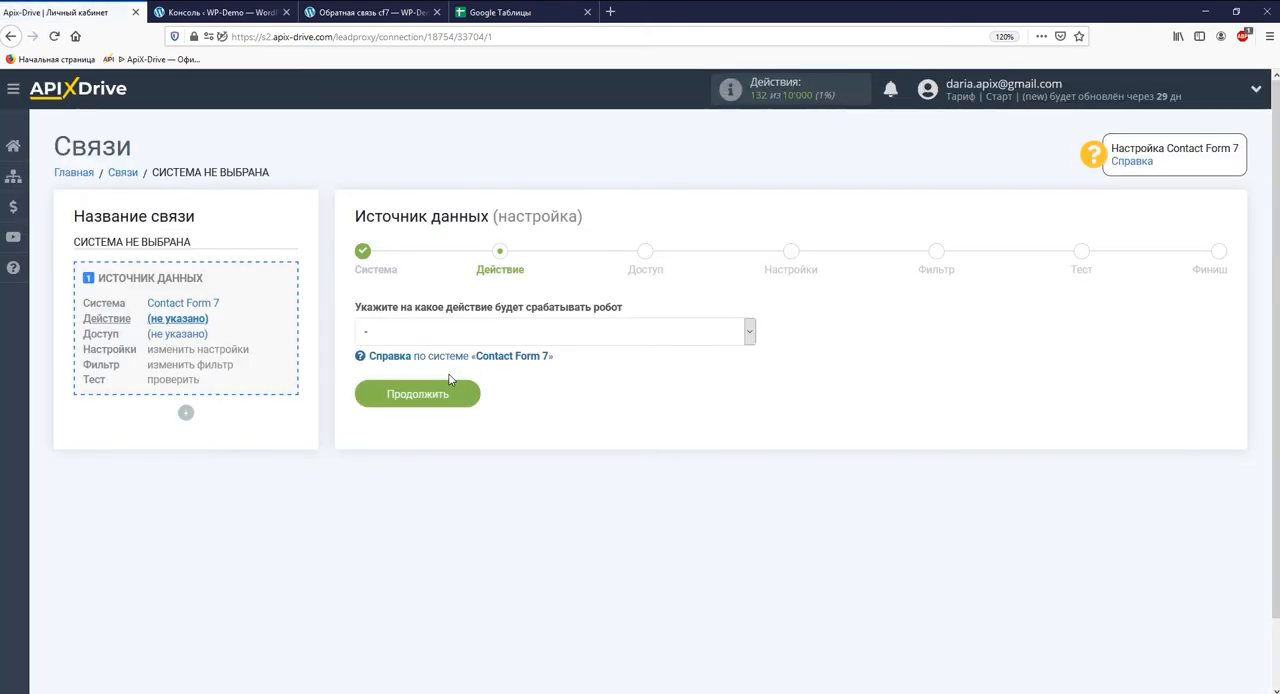
- Set the data source action to "Принять данные" and continue to the access stage
click(447, 333)
click(447, 373)
click(449, 395)
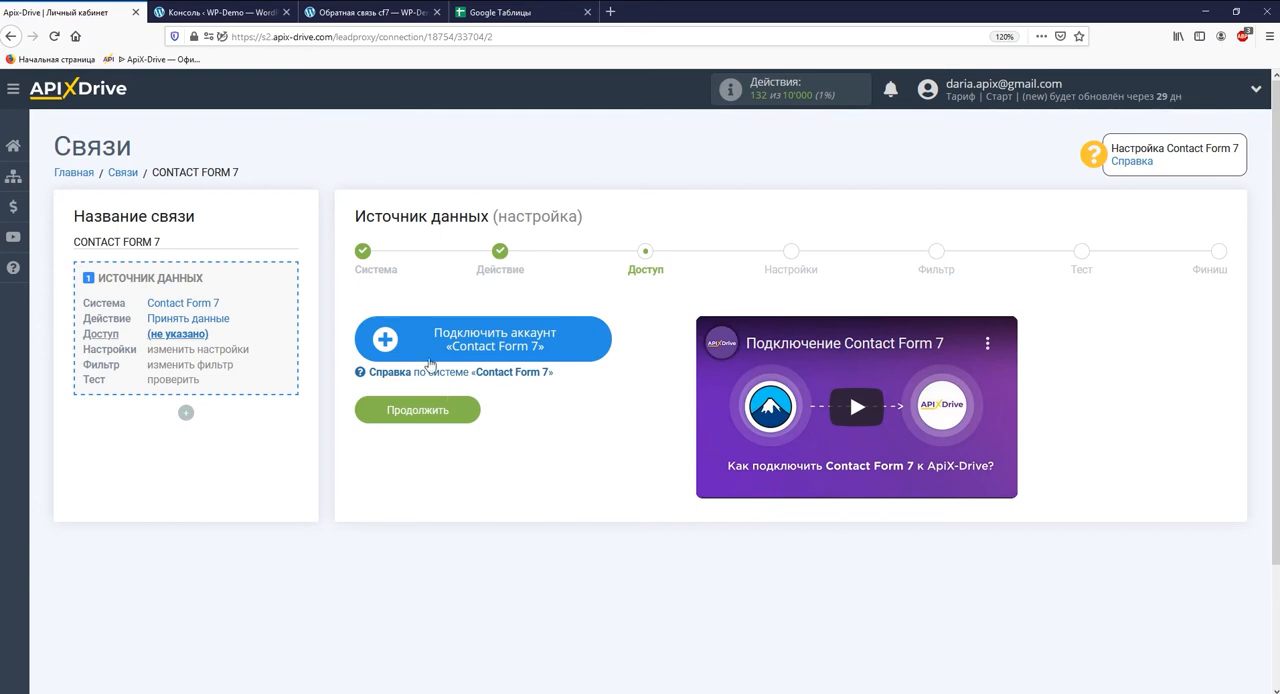
- Connect a Contact Form 7 account with the suggested name and copy its data reception URL
click(423, 355)
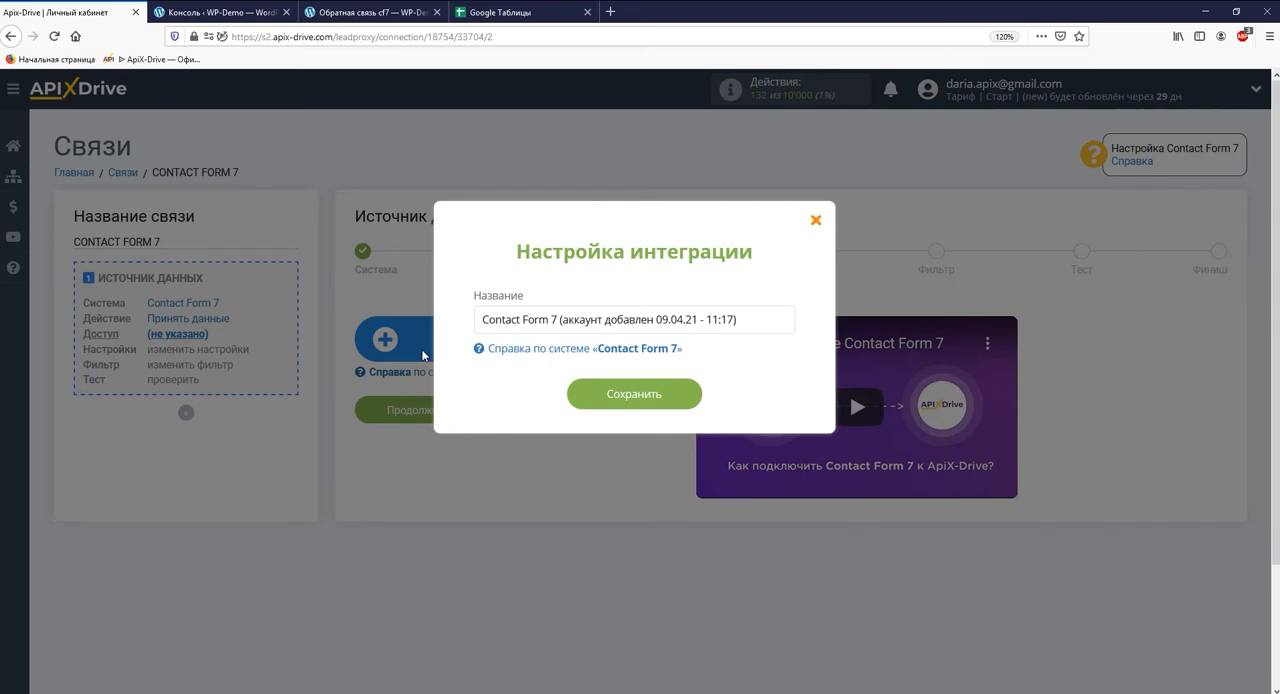
click(598, 395)
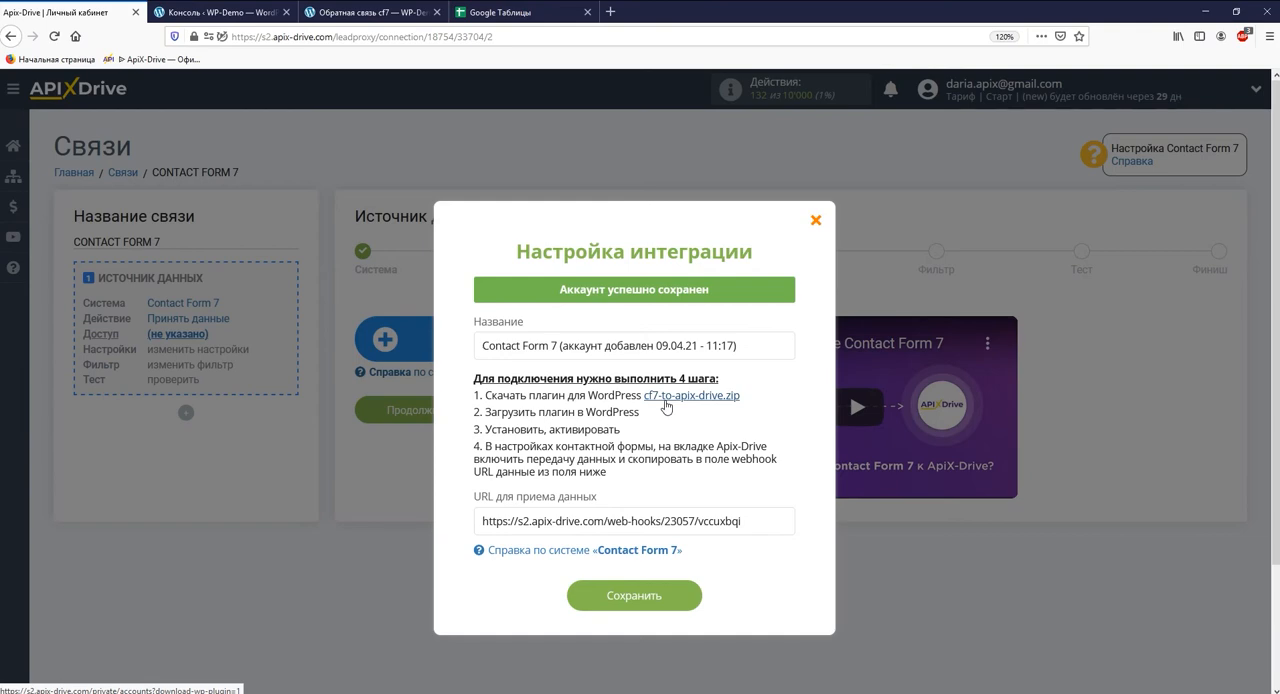
drag(746, 522, 481, 523)
right_click(481, 523)
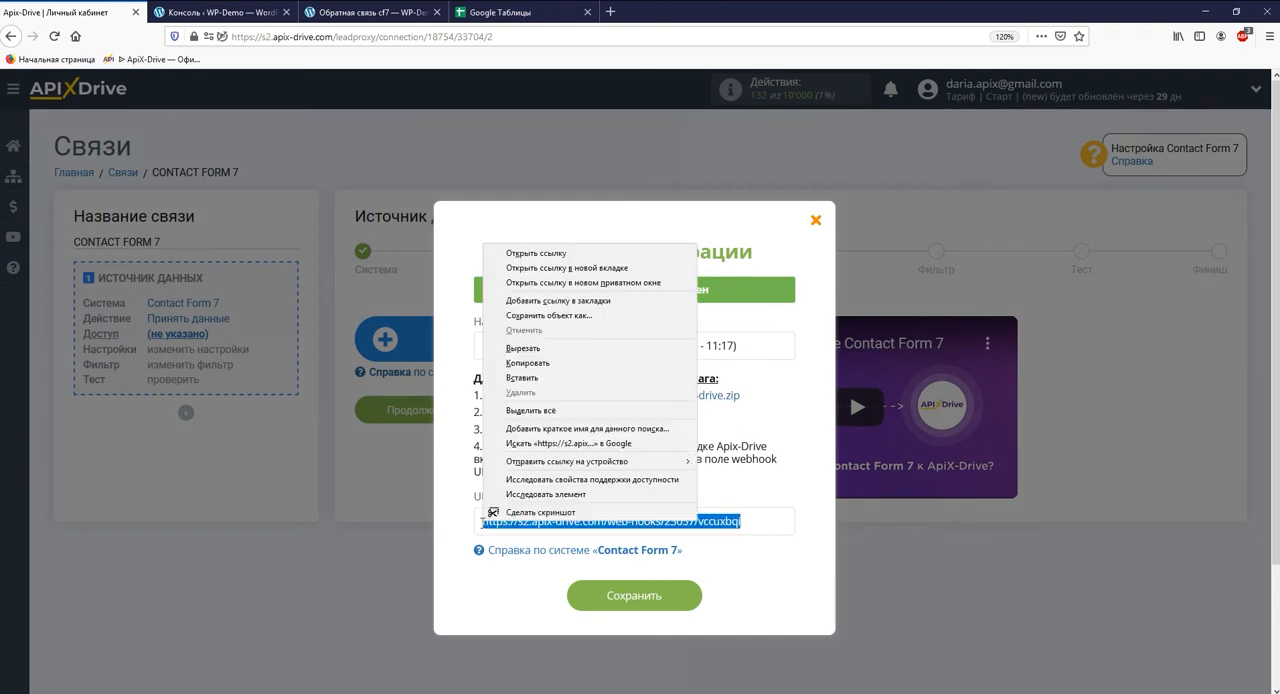
click(541, 366)
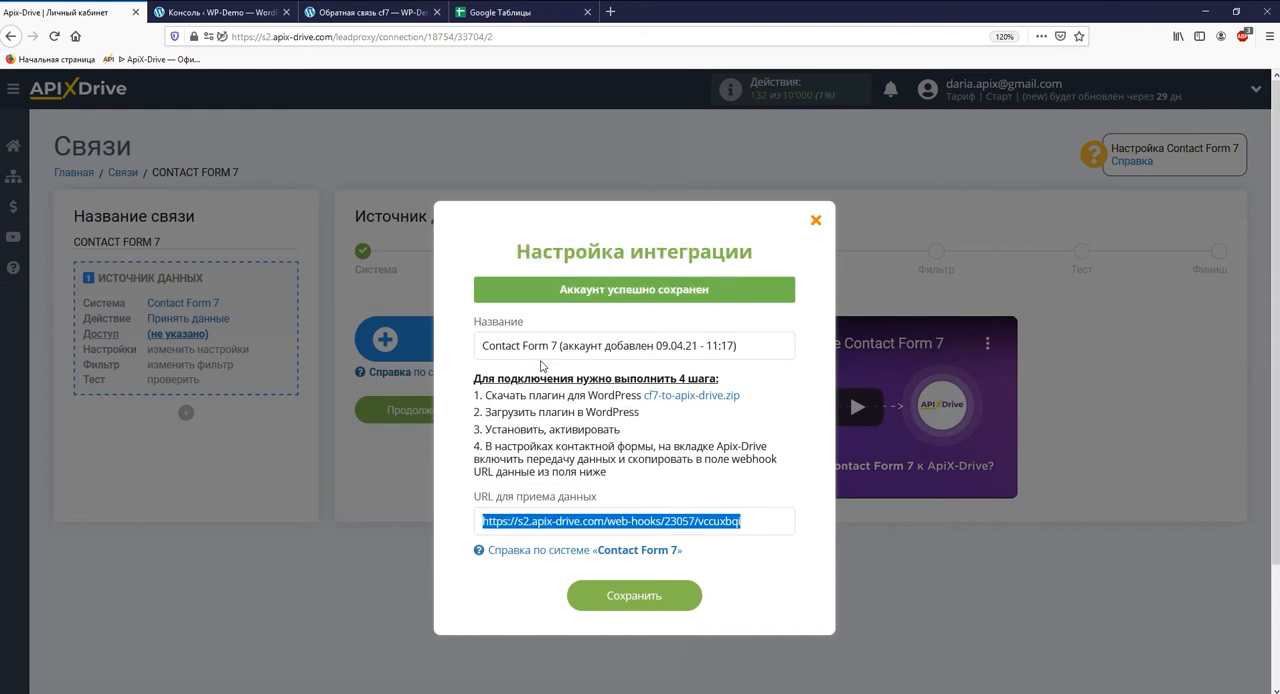
- In the WordPress admin, open the Apix-Drive settings of the untitled Contact Form 7 form for editing
click(220, 12)
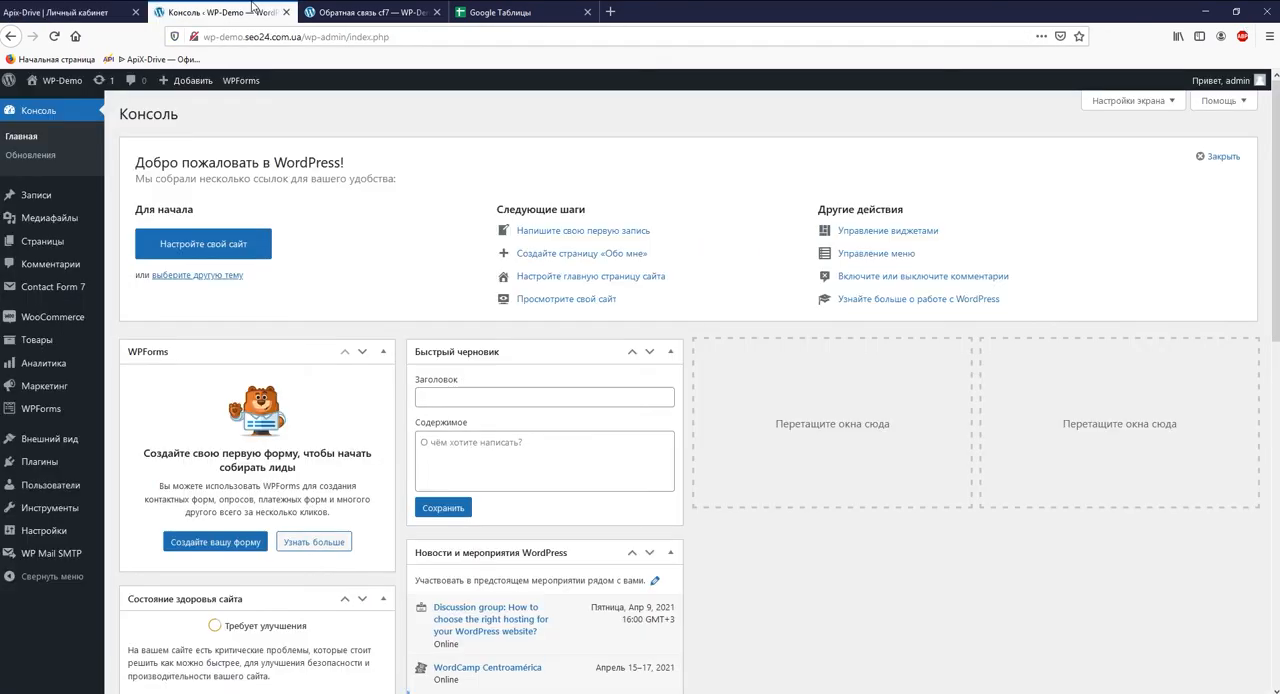
click(85, 291)
click(160, 213)
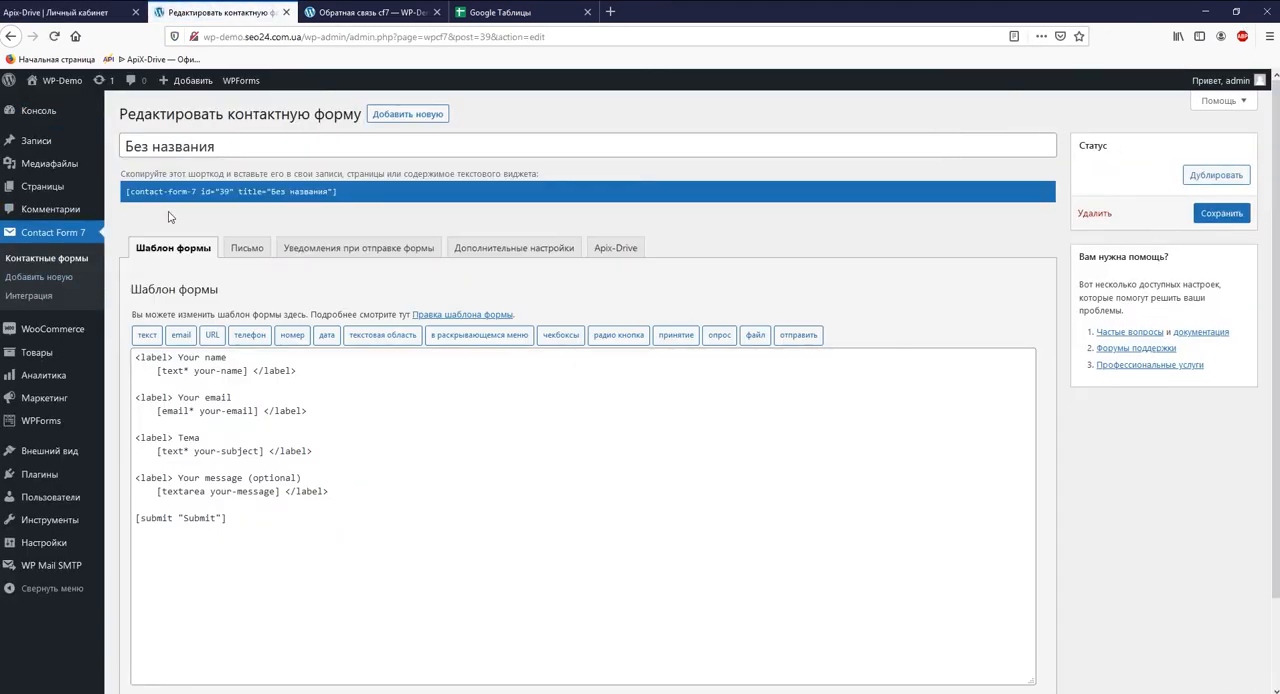
click(598, 250)
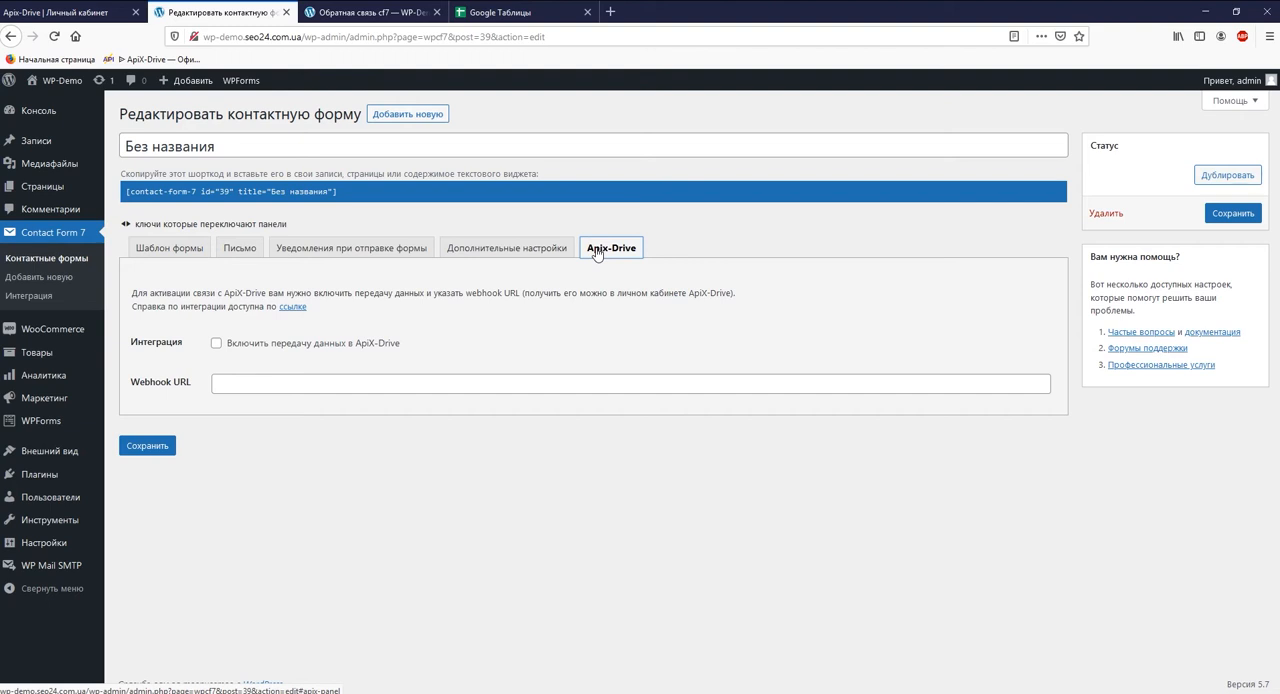
- Enable data transfer to ApiX-Drive, enter the copied webhook URL and save the contact form
click(216, 343)
right_click(228, 385)
click(265, 442)
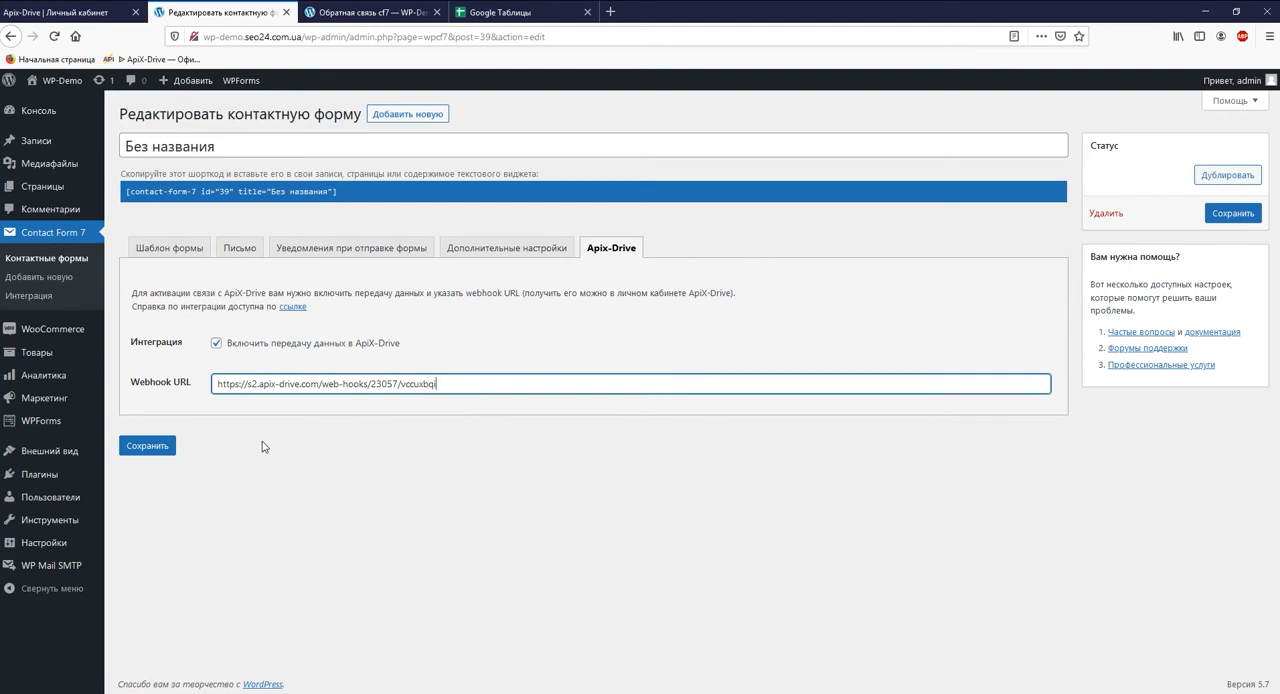
click(170, 446)
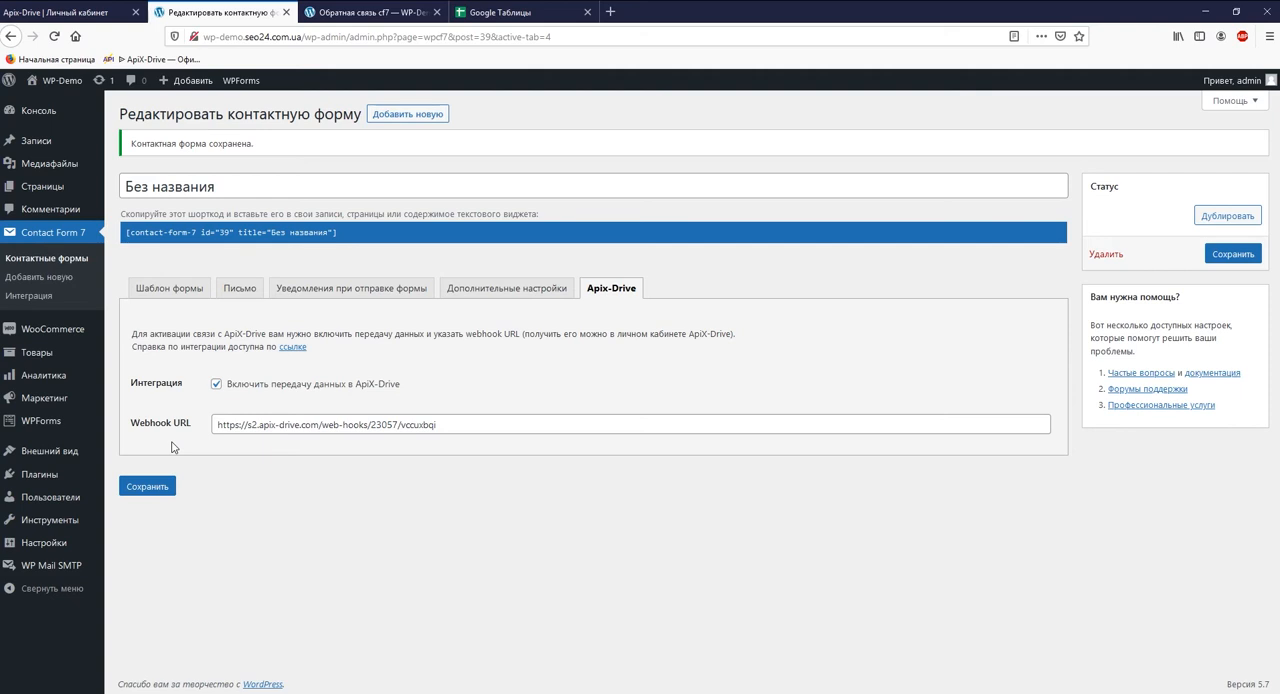
- On the site's "Обратная связь cf7" page, fill in the sender's name and e-mail address
click(333, 16)
click(445, 425)
text(Daria)
click(448, 474)
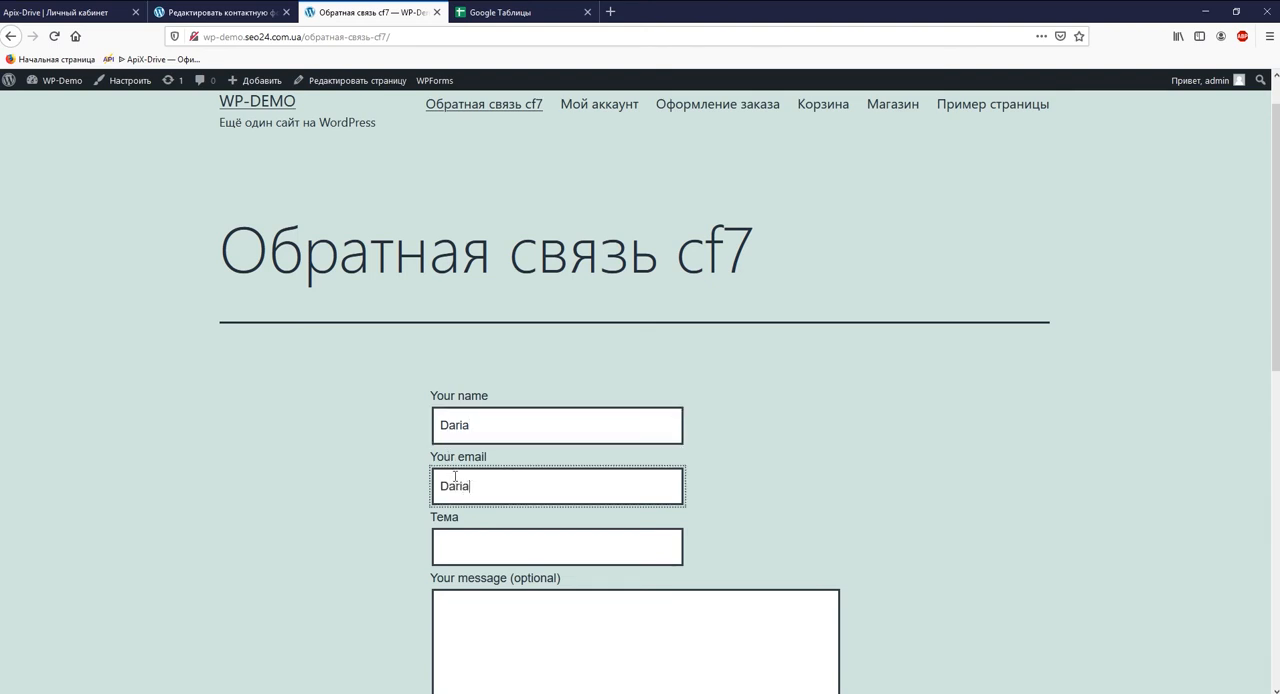
- Enter "Как настроить интеграцию с ContactForm7" as the subject of the feedback form
click(452, 546)
text(Как настроить и)
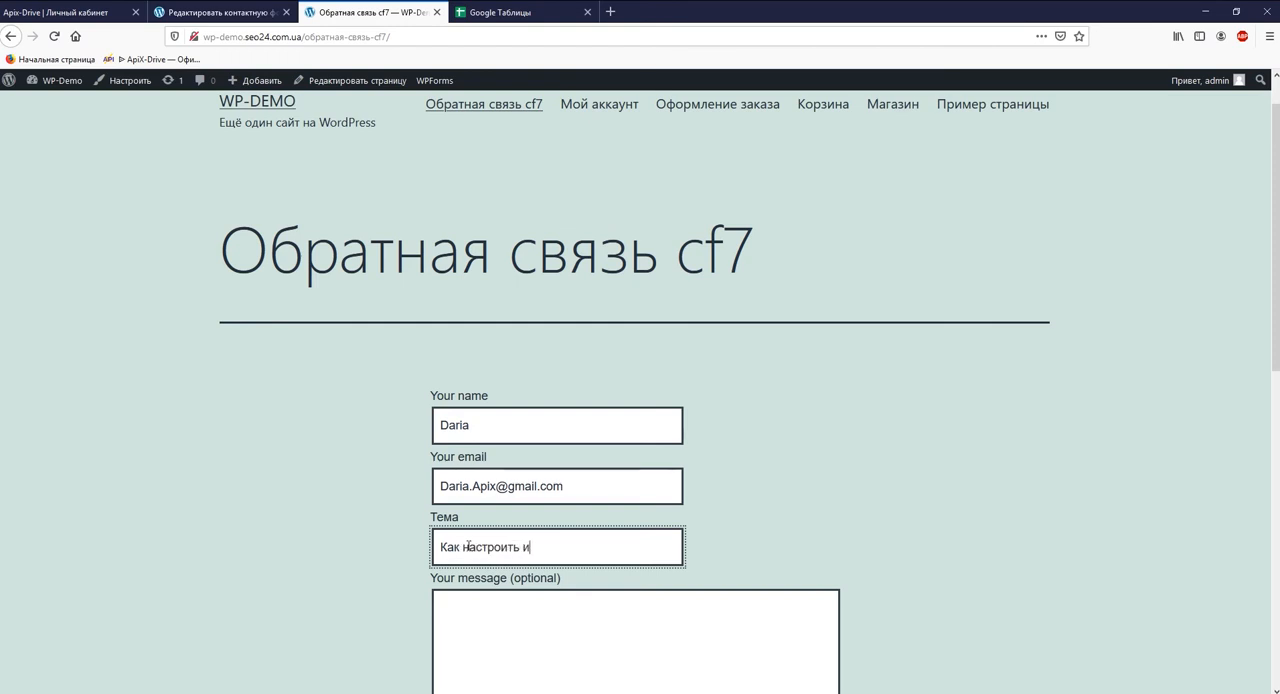
text(нтеграцию с Contac)
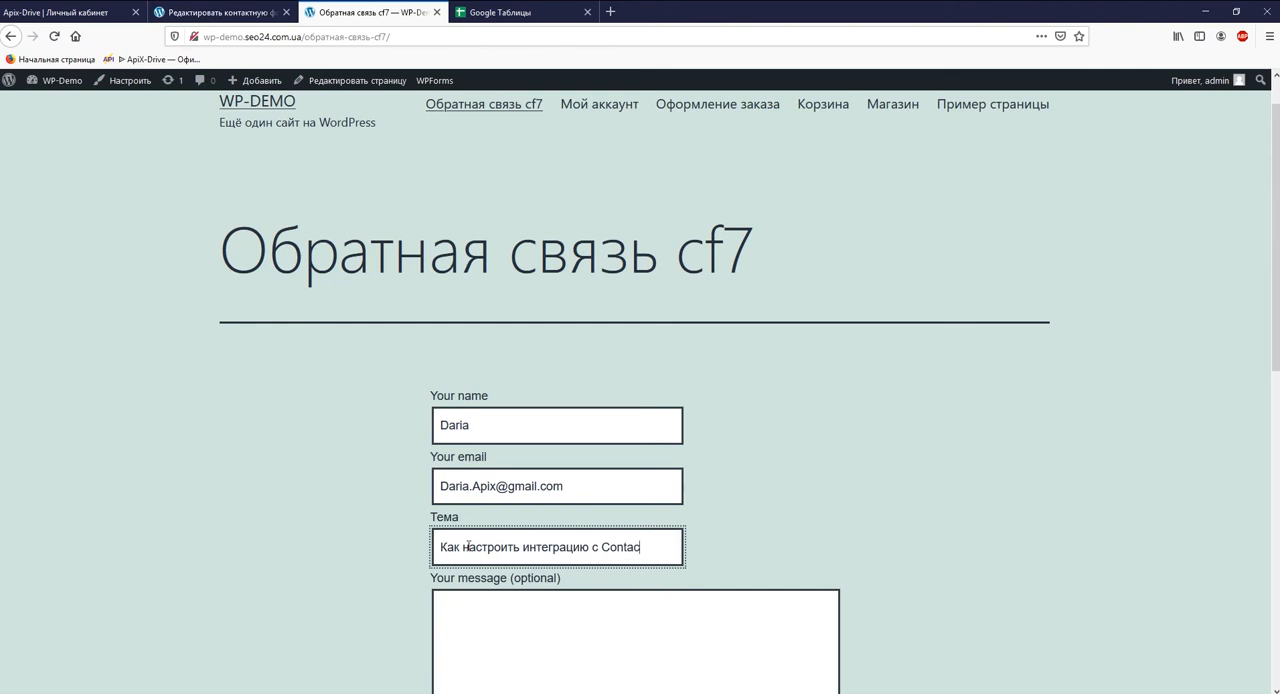
text(tForm7)
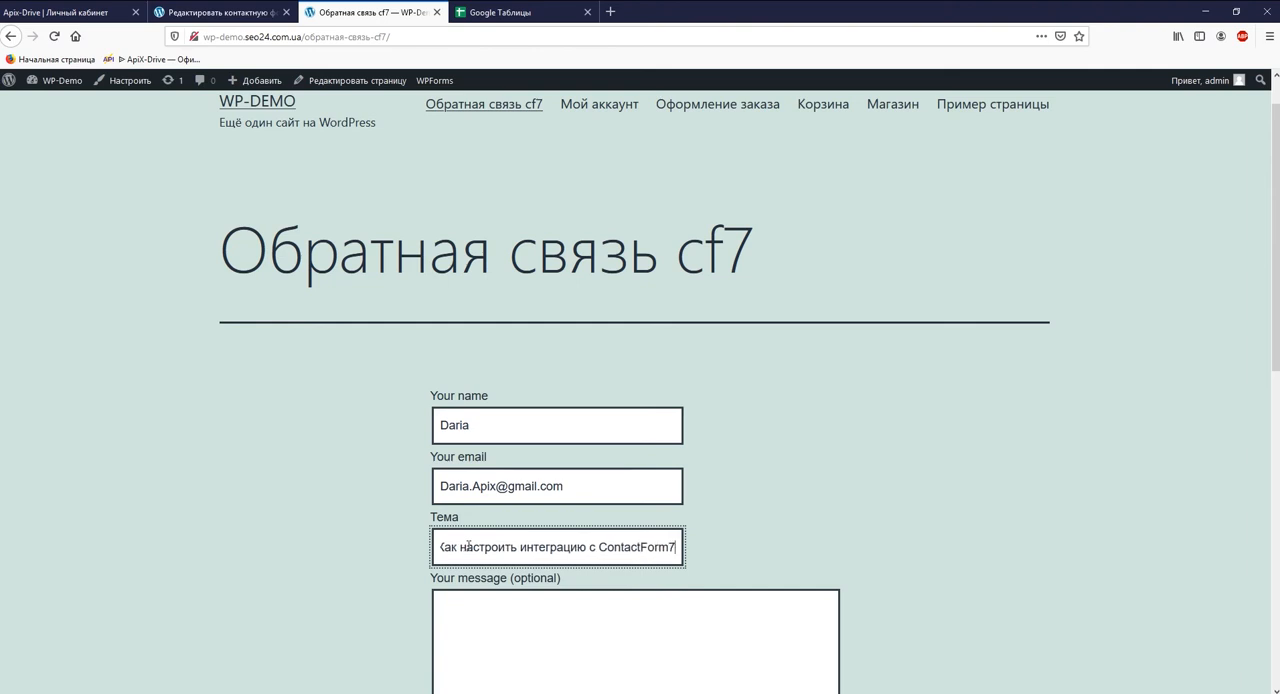
- Write the message "Здравствуйте!" with "Мне нужна консультация." on a second line, and submit the feedback form
click(466, 611)
scroll(466, 611, down, 3)
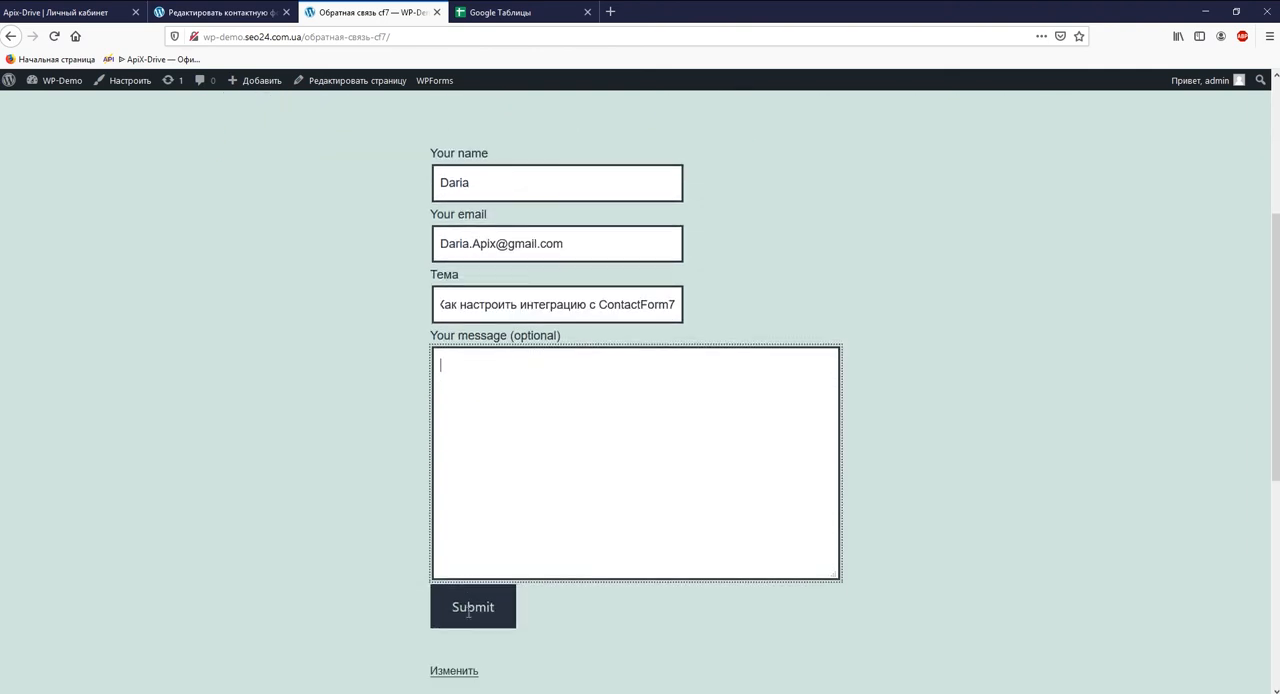
text(Здравствуйте)
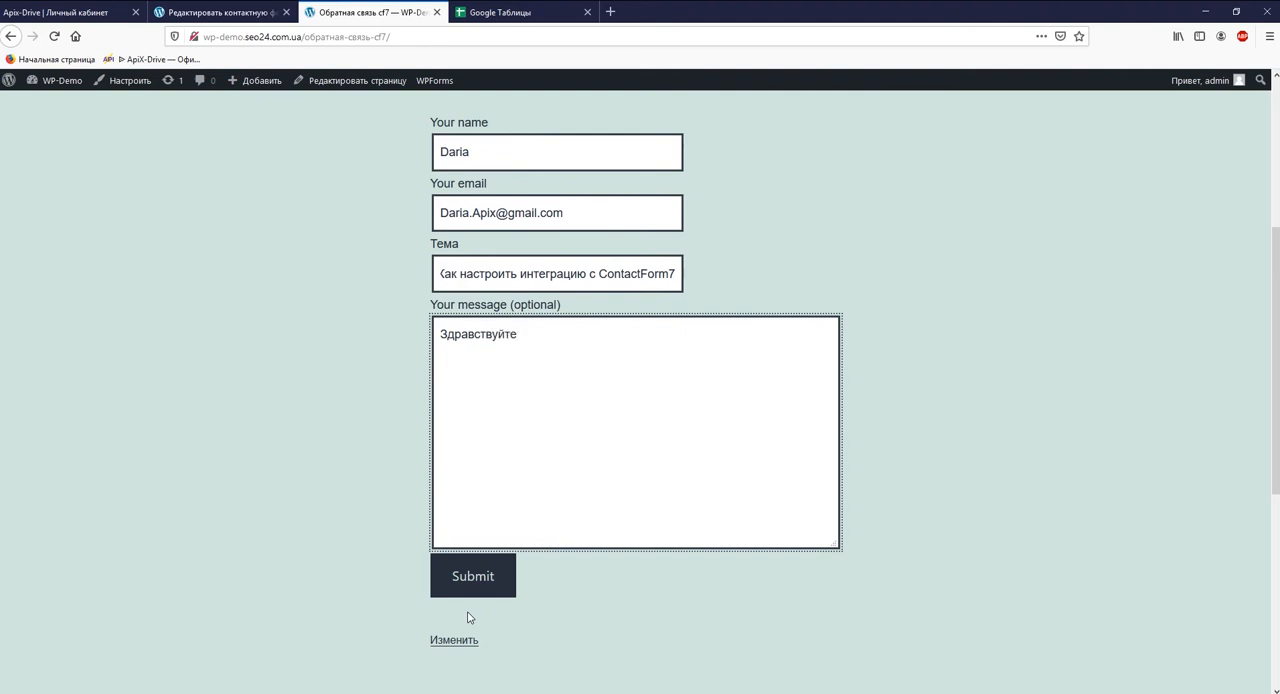
text(!)
key(Return)
text(Мне нужна консультация.)
click(467, 574)
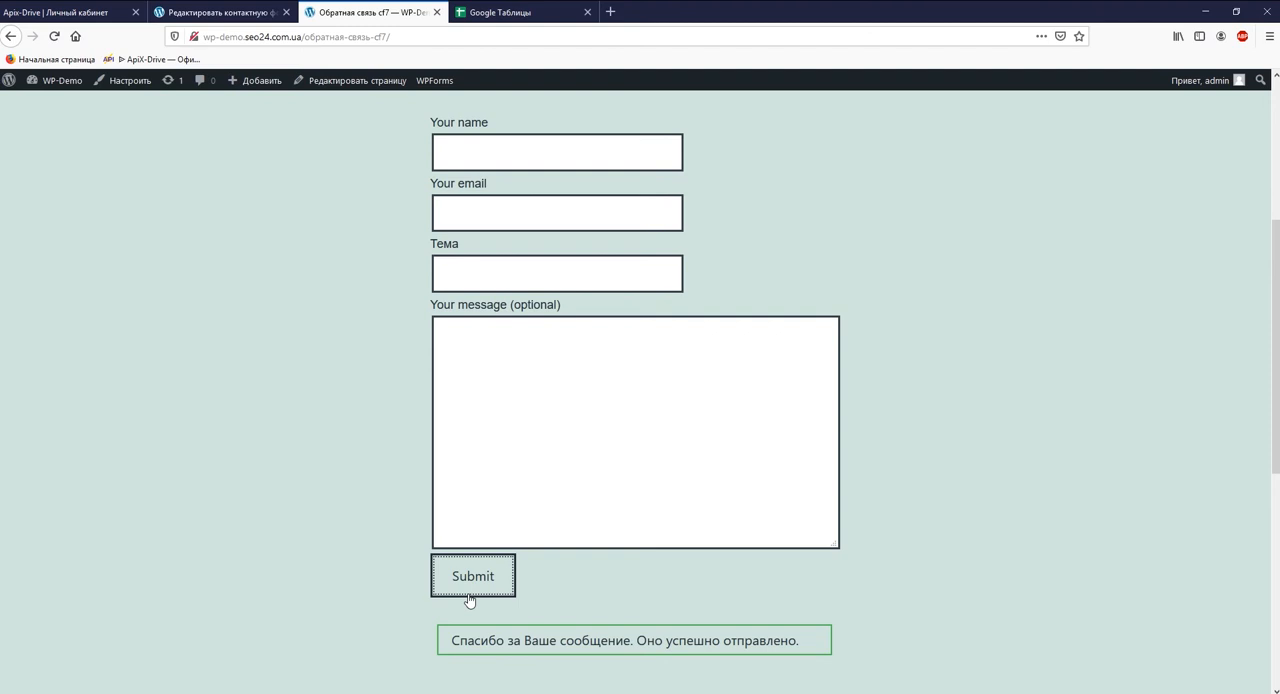
- Back in ApiX-Drive, save the Contact Form 7 integration settings and continue with the connected account
click(76, 25)
click(580, 596)
click(815, 219)
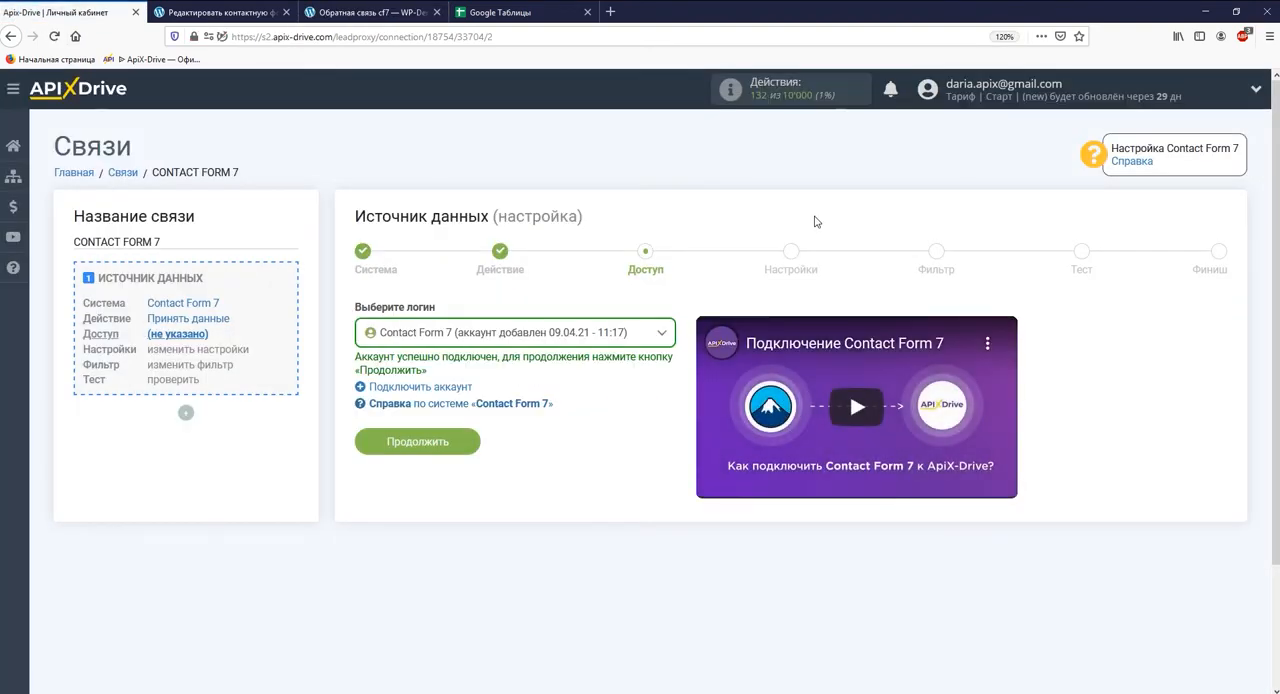
click(455, 442)
- Pass the source settings and filter stages without adding conditions, and accept the test data to finish the source
click(468, 466)
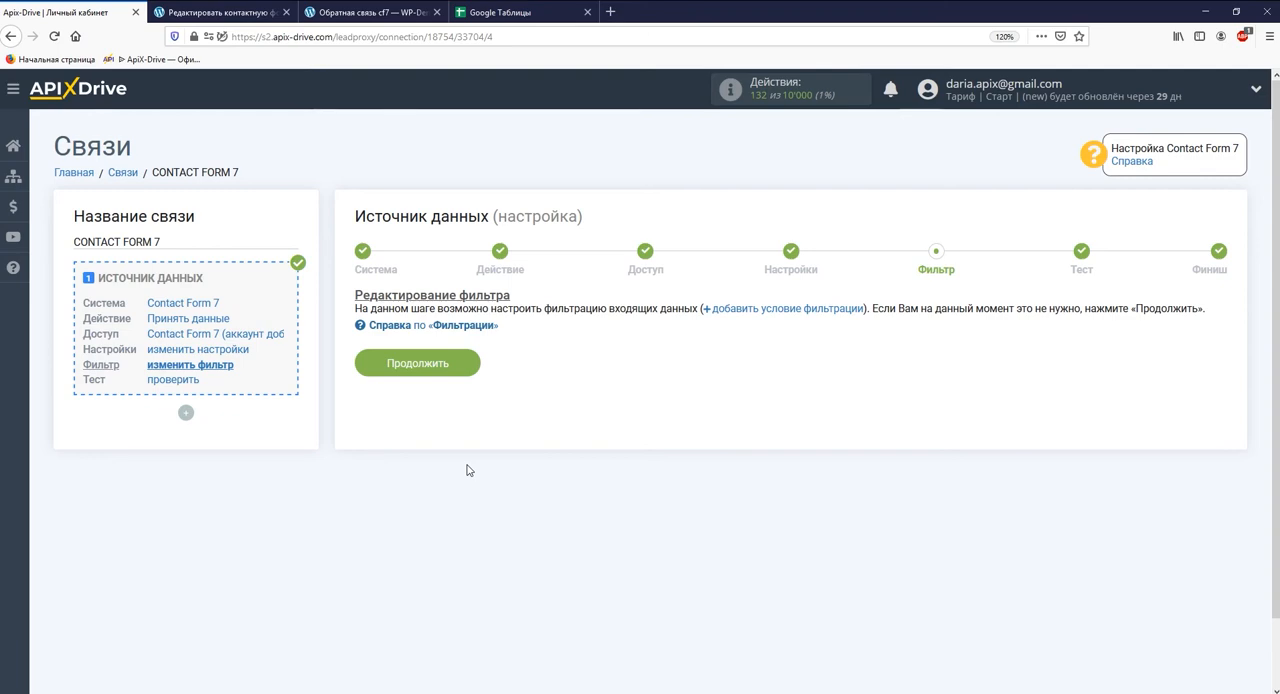
click(457, 369)
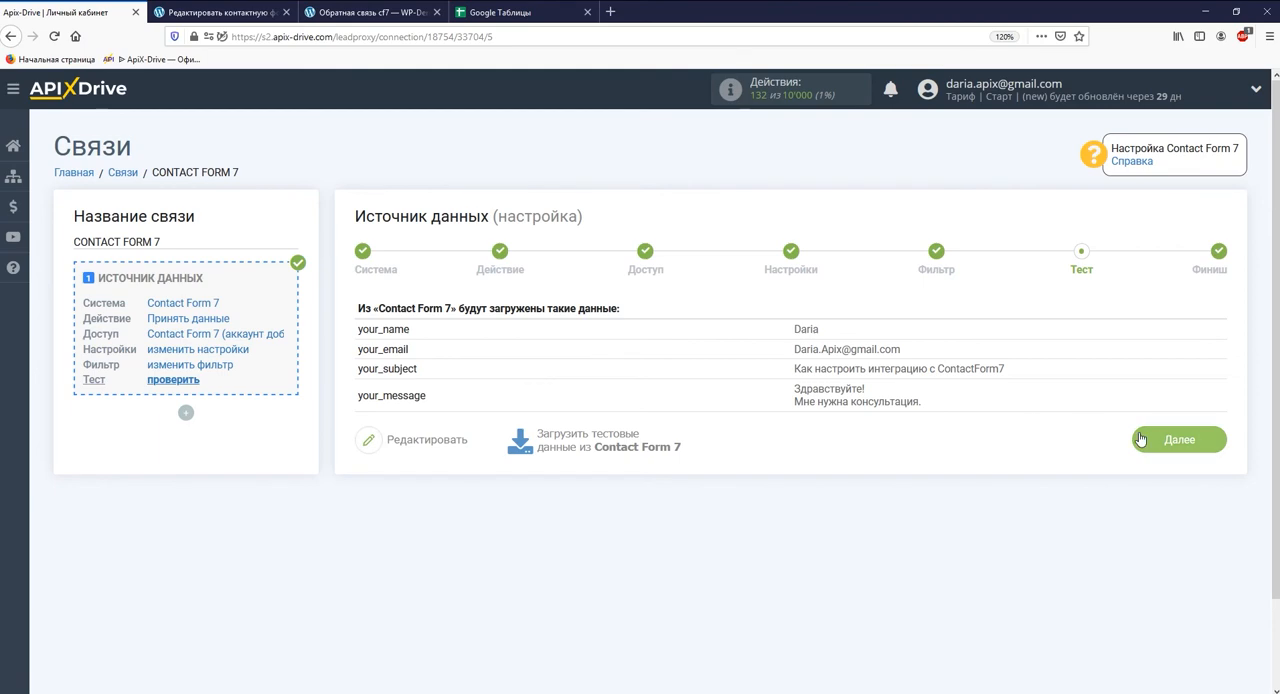
click(1170, 440)
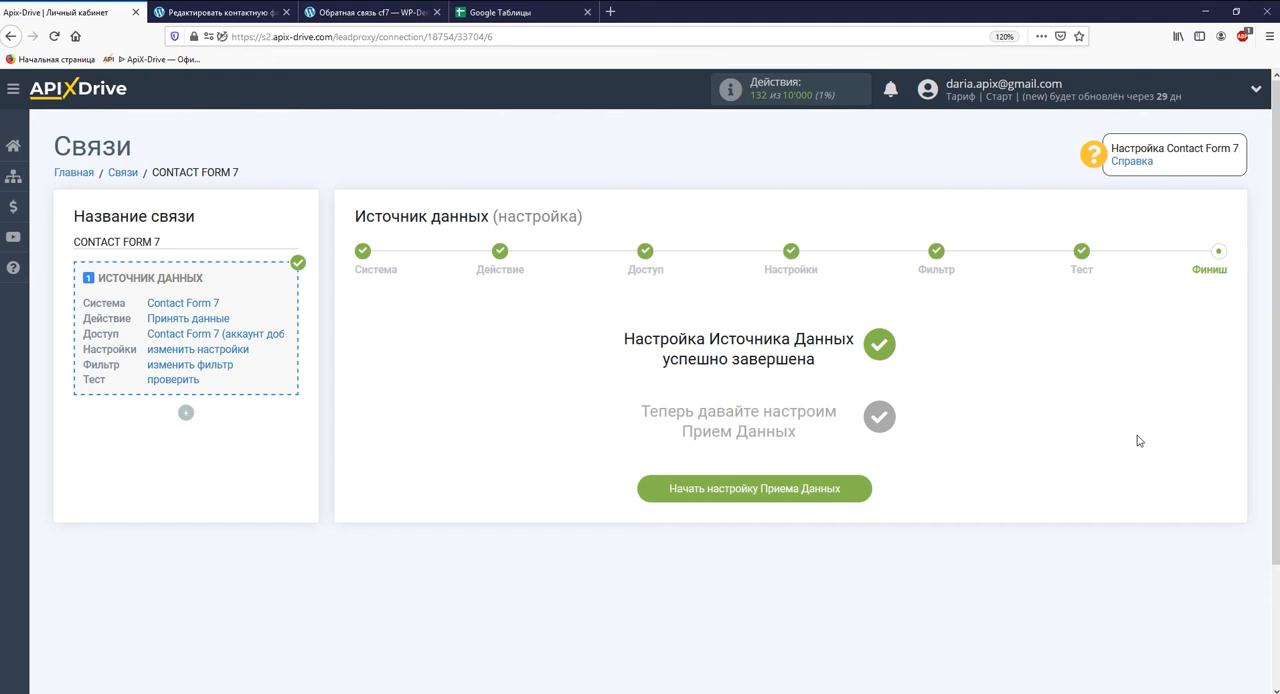
- Start the data reception setup and choose Google Sheets as the destination system
click(857, 488)
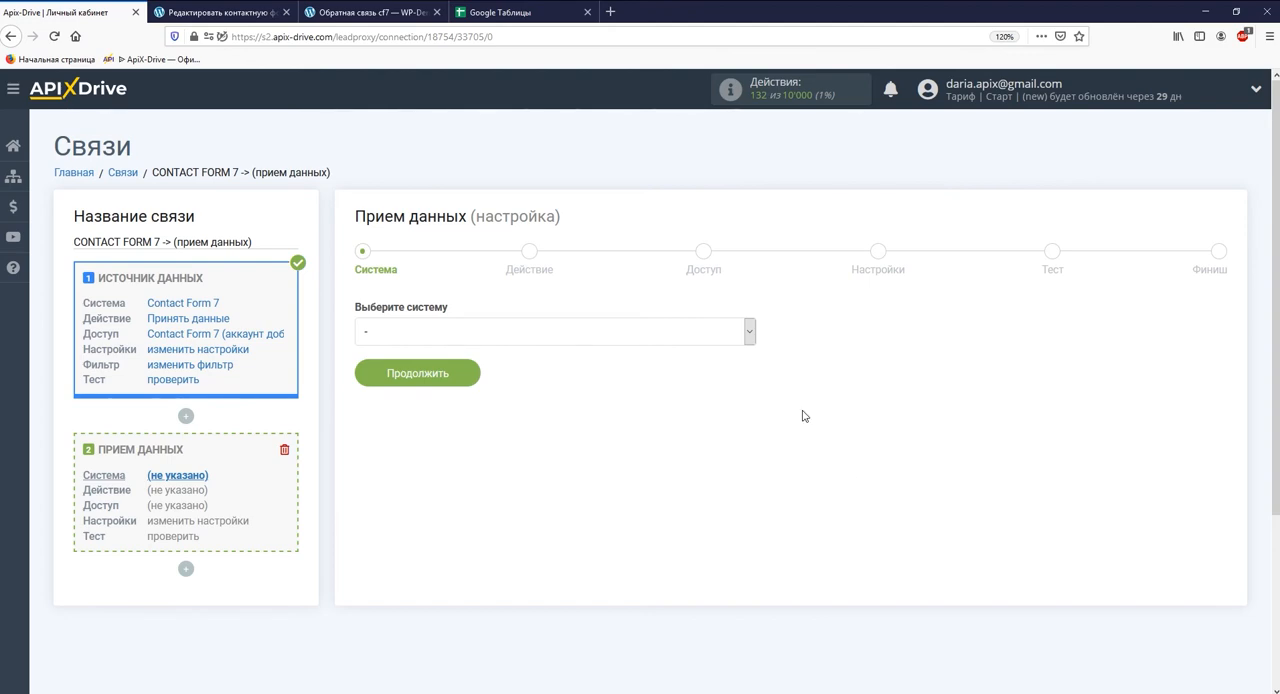
click(750, 331)
drag(751, 358, 751, 446)
click(560, 465)
click(462, 381)
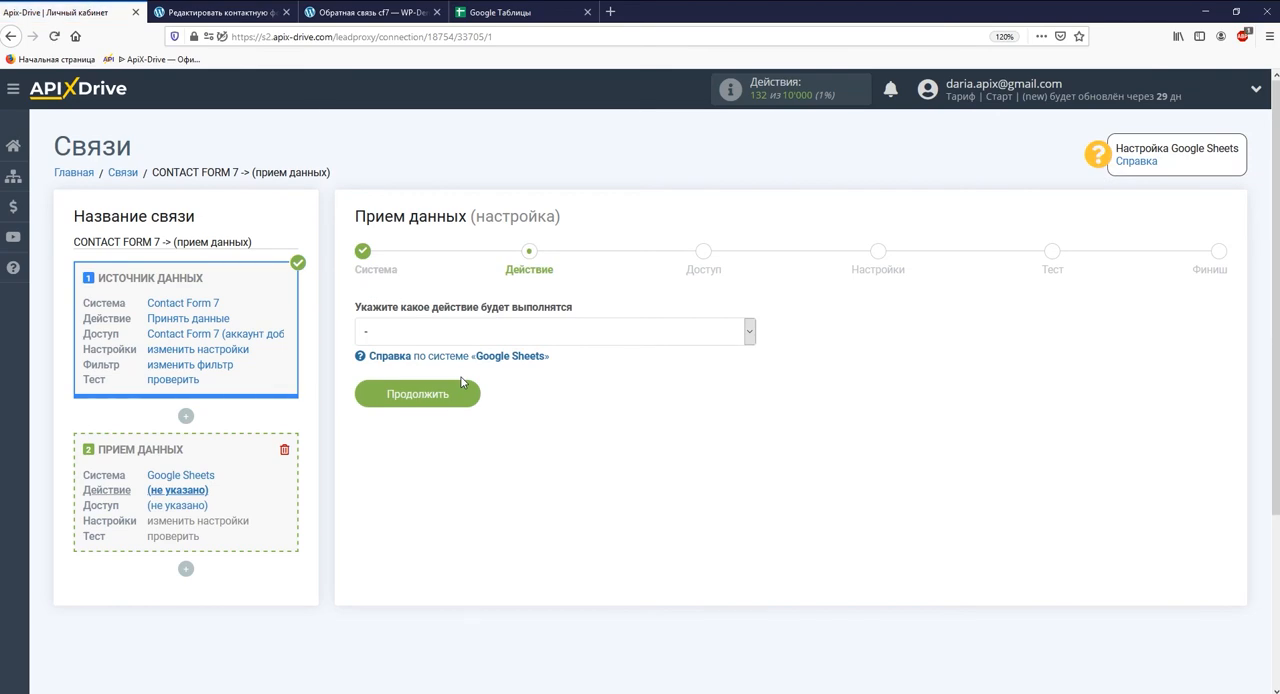
- Set the Google Sheets action to "Добавить строку" and continue to the access stage
click(470, 331)
click(471, 389)
click(470, 394)
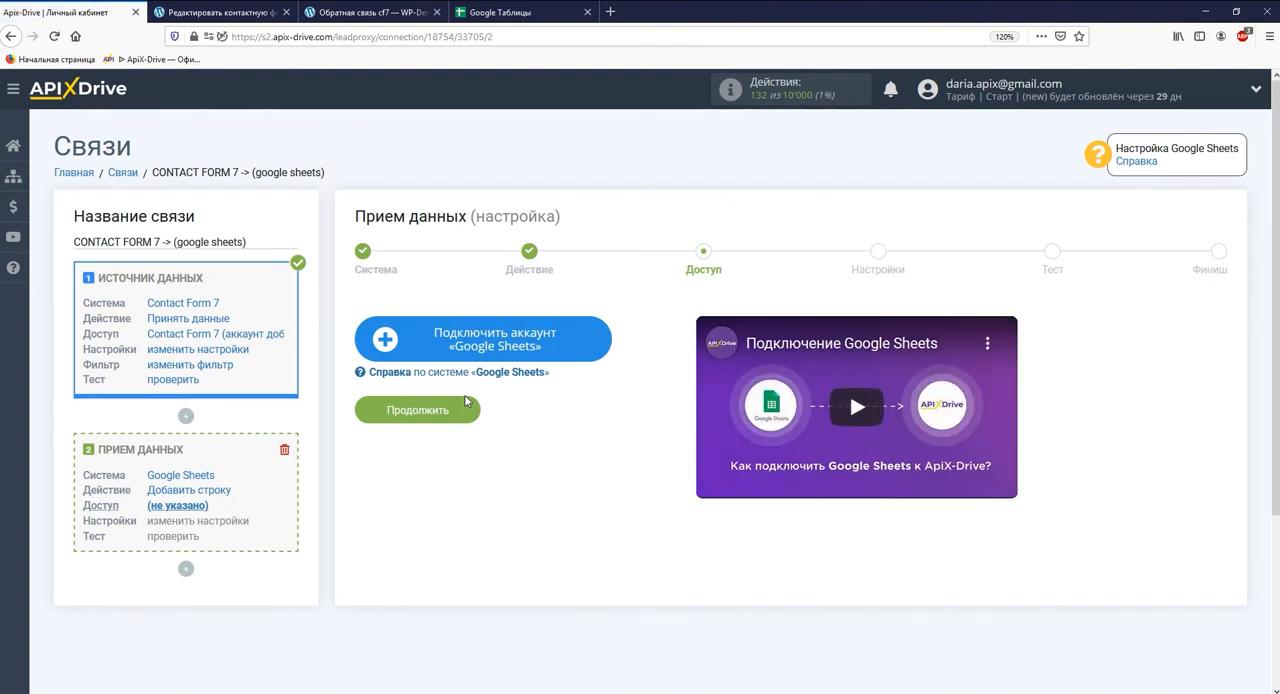
- Connect a Google Sheets account by signing in with its e-mail and password, grant ApiX-Drive access, and continue with that account
click(437, 355)
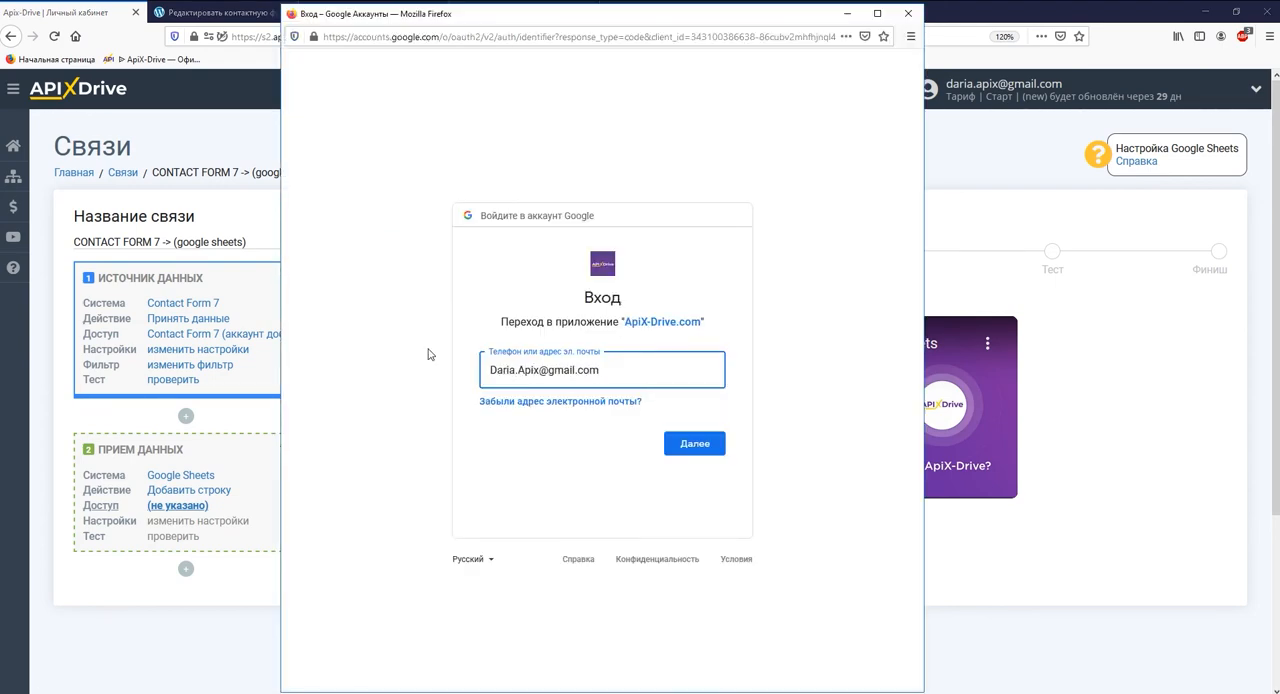
key(Return)
text(•••••••)
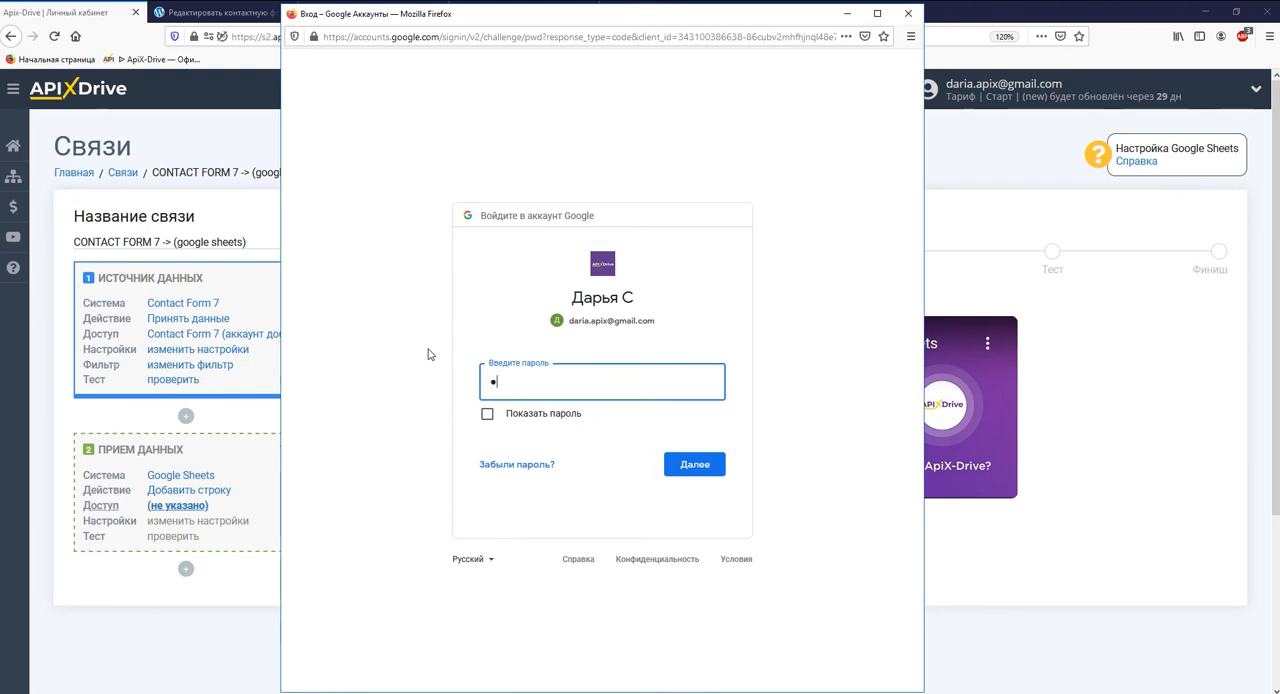
text(•)
key(Return)
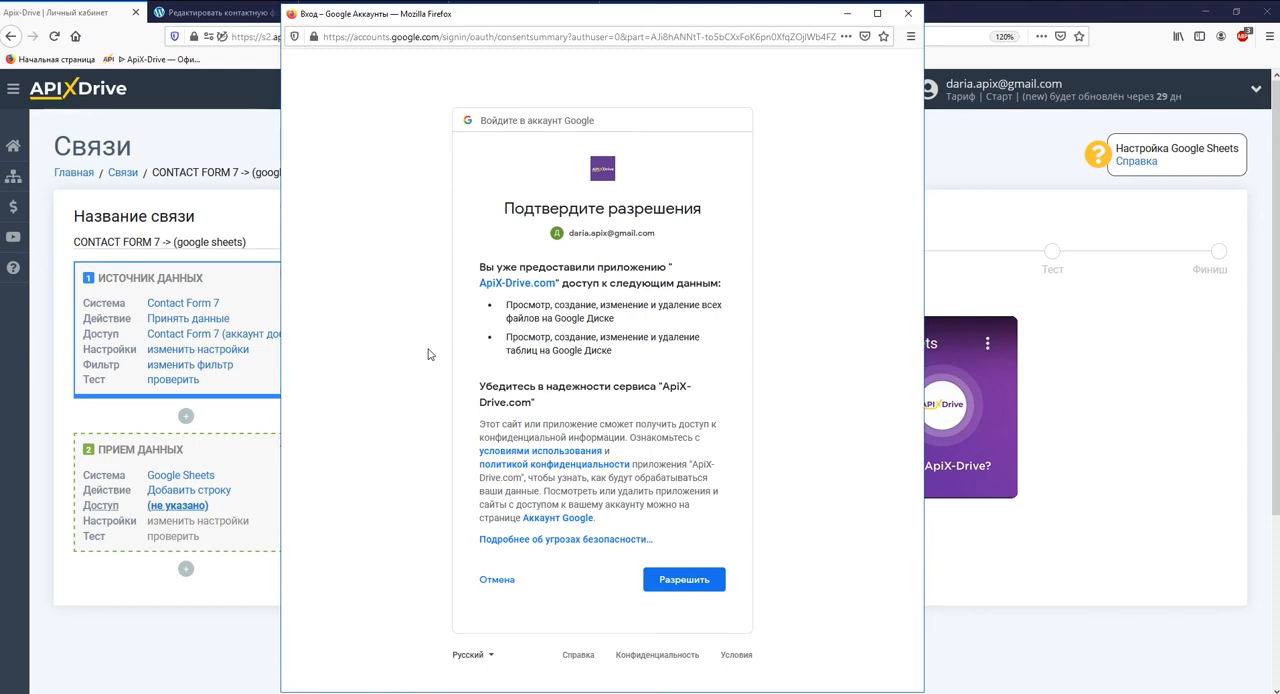
click(693, 589)
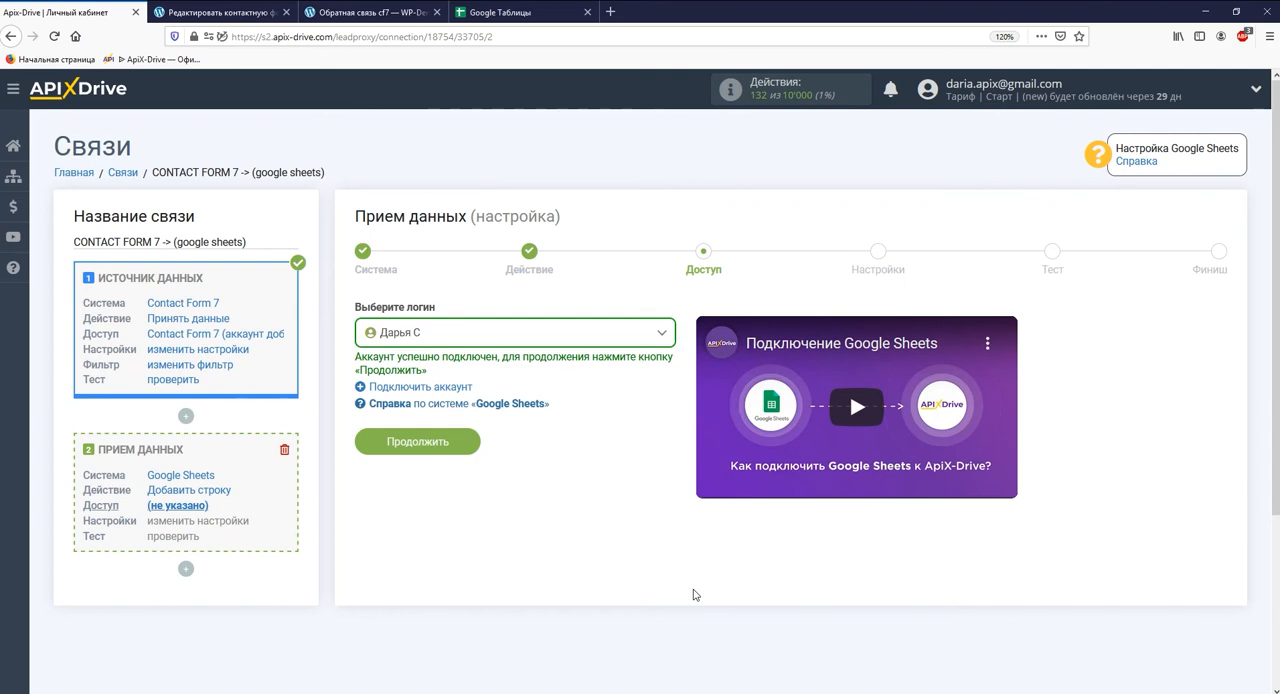
click(476, 444)
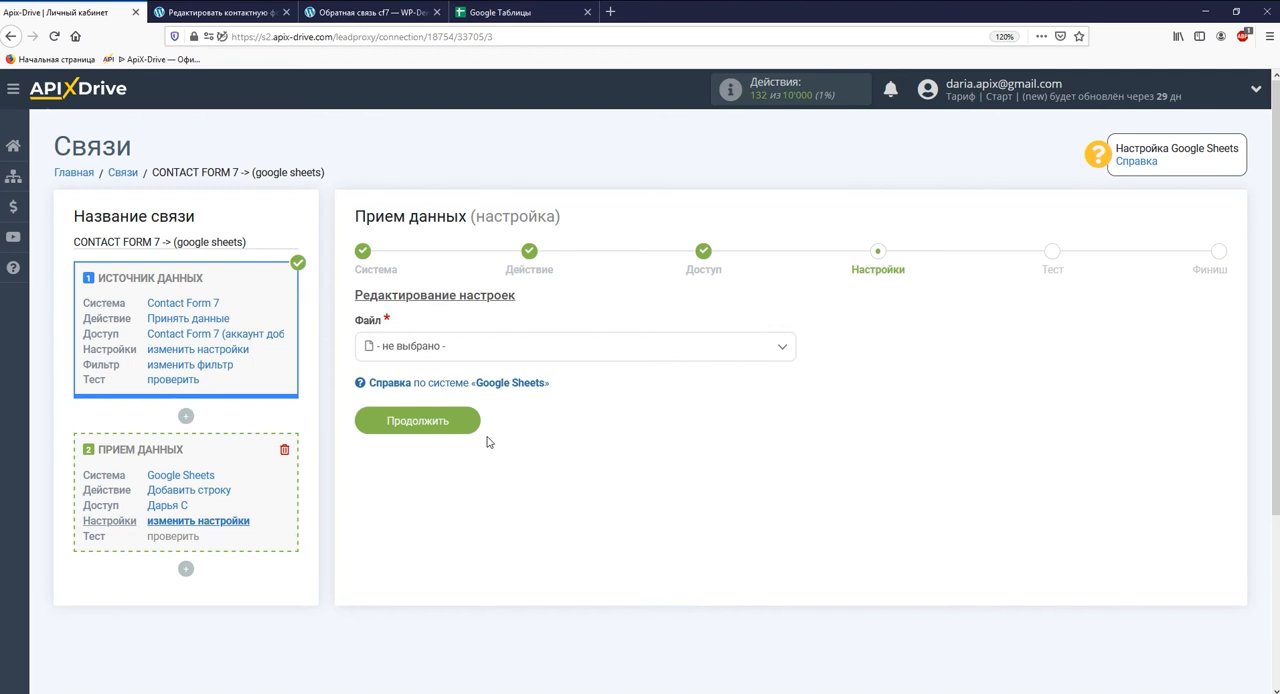
- Select the file "Обращения через ContactForm7" and its sheet "Лист1" as the destination for new rows
click(487, 354)
click(489, 450)
click(506, 417)
click(405, 498)
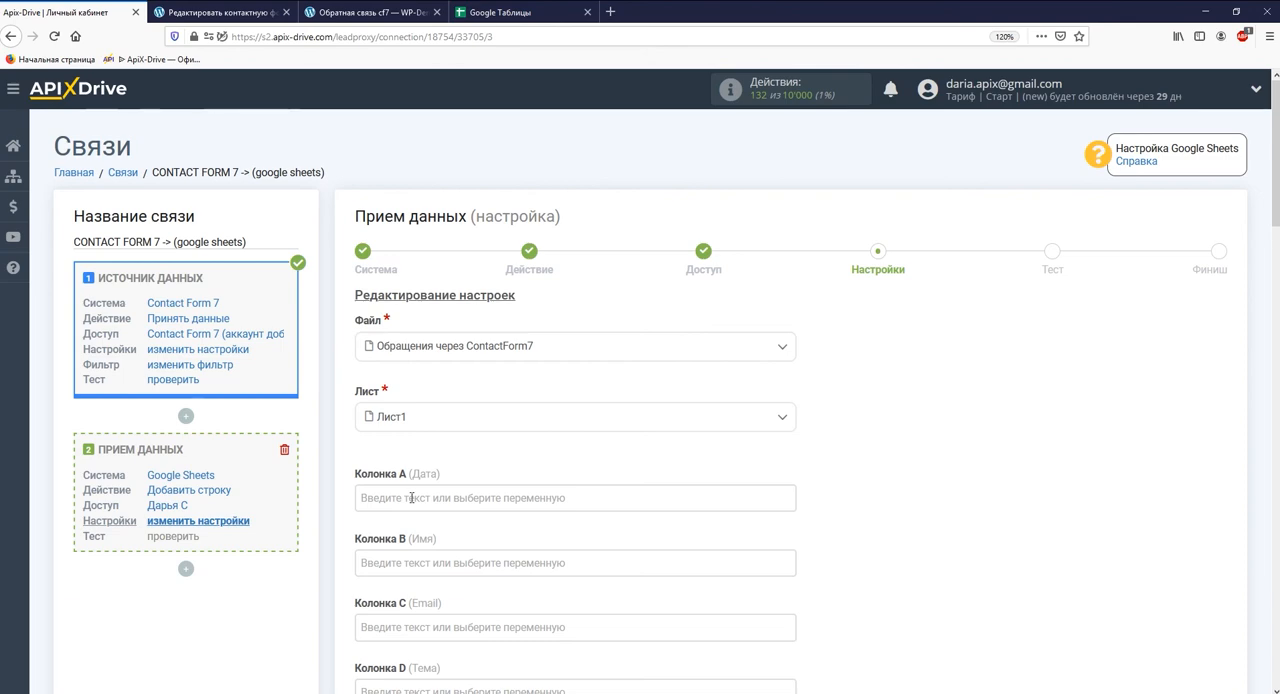
- Fill column A (Дата) with the system variables Дата and Время
click(411, 497)
click(450, 323)
click(600, 188)
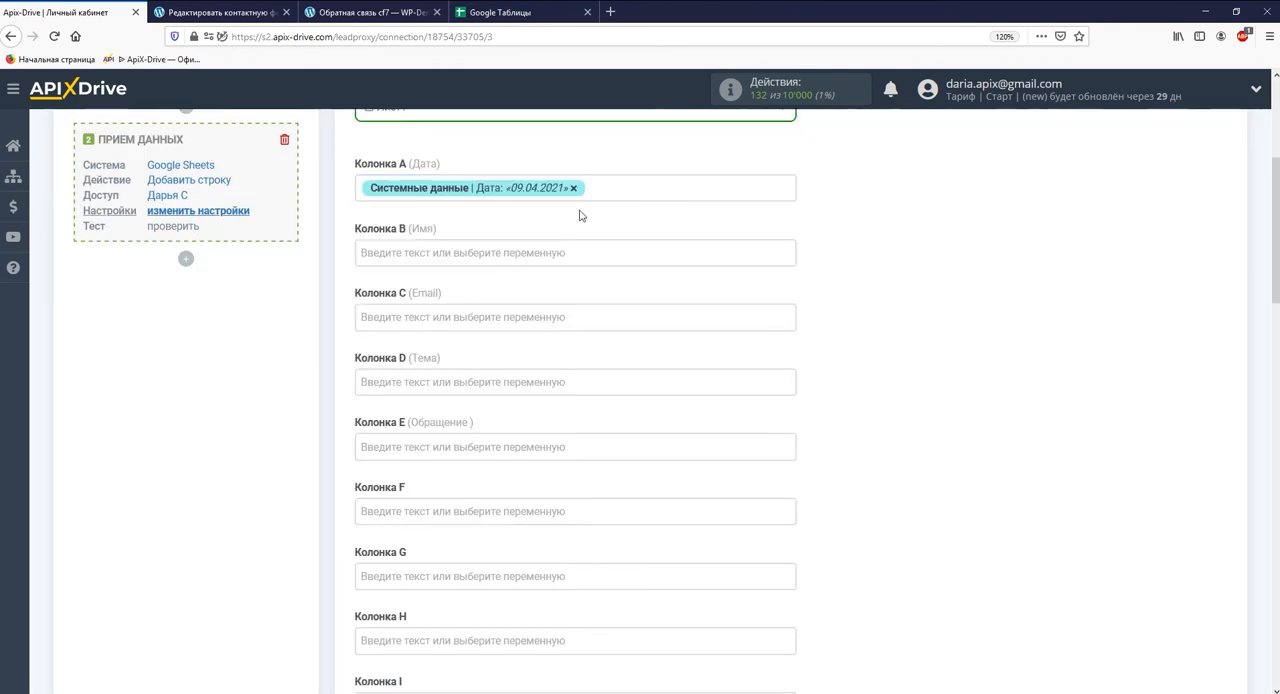
click(474, 343)
- Map column B (Имя) to the Contact Form 7 variable your_name and column C (Email) to your_email
click(465, 273)
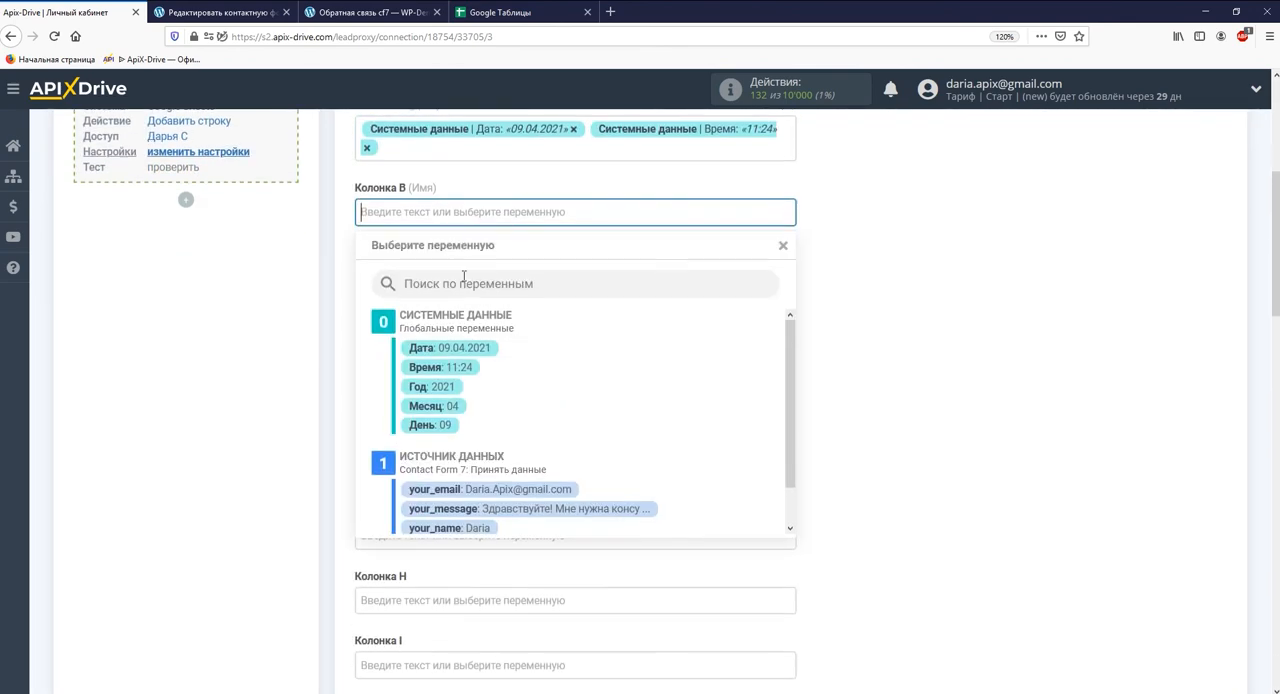
click(468, 506)
click(443, 251)
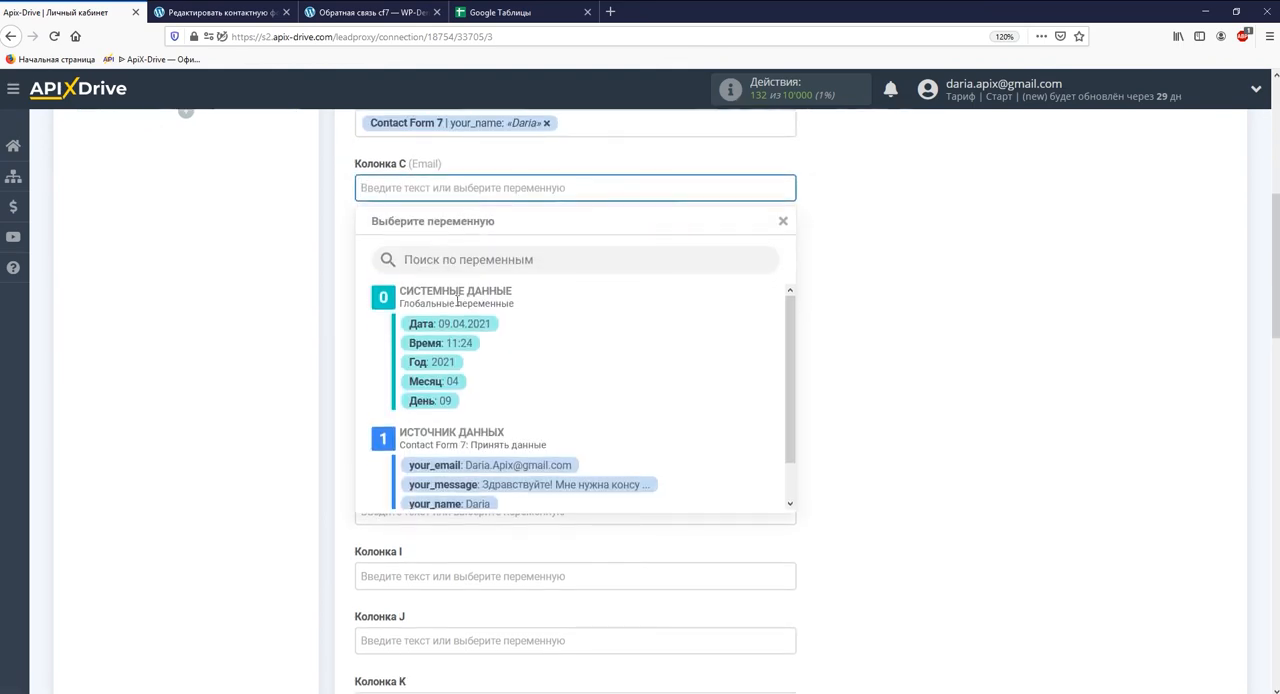
click(470, 472)
- Map column D (Тема) to the variable your_subject and column E (Обращение) to your_message
click(447, 254)
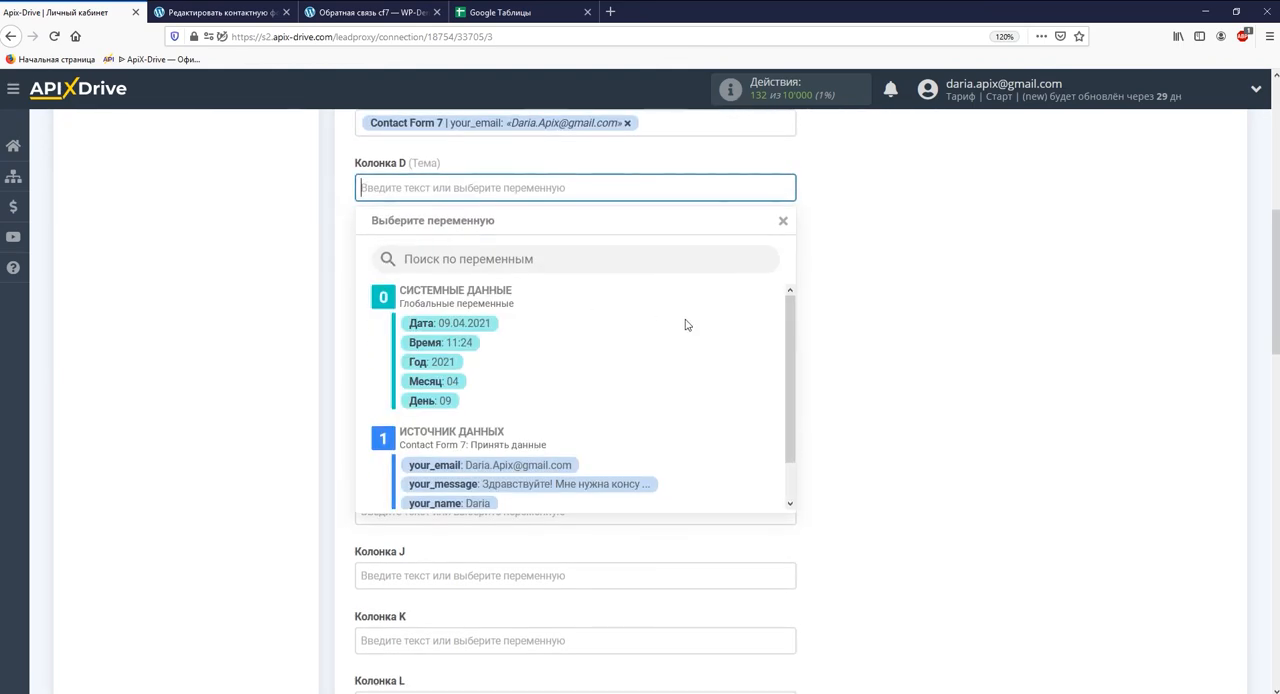
scroll(771, 353, down, 2)
click(629, 484)
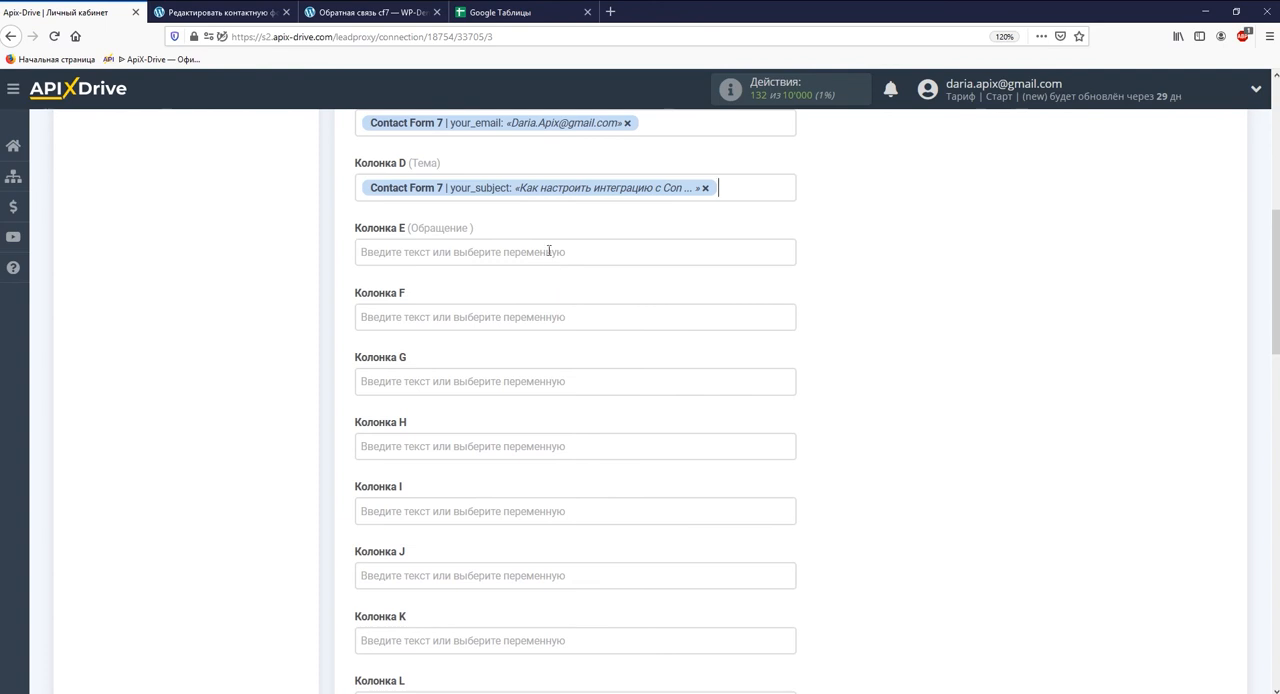
click(447, 251)
click(603, 486)
- Enter the fixed text "Обращение через ContactForm7" for column F and continue to the test stage
click(502, 251)
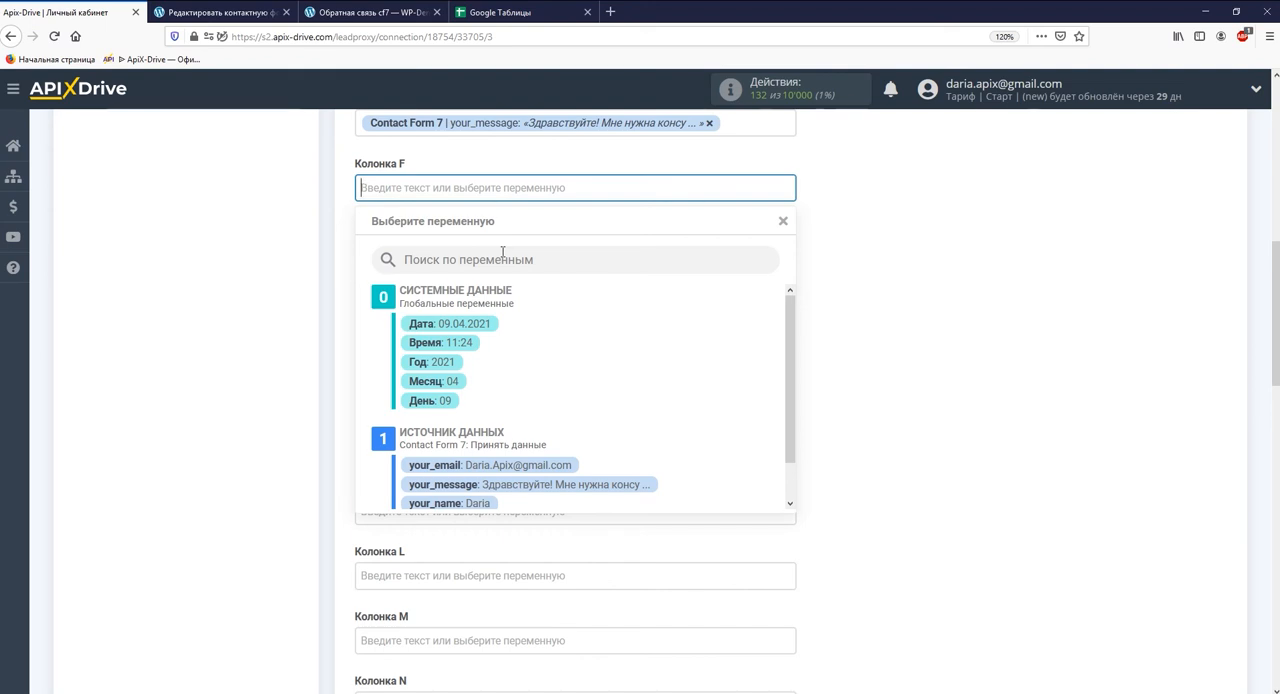
text(Обращение )
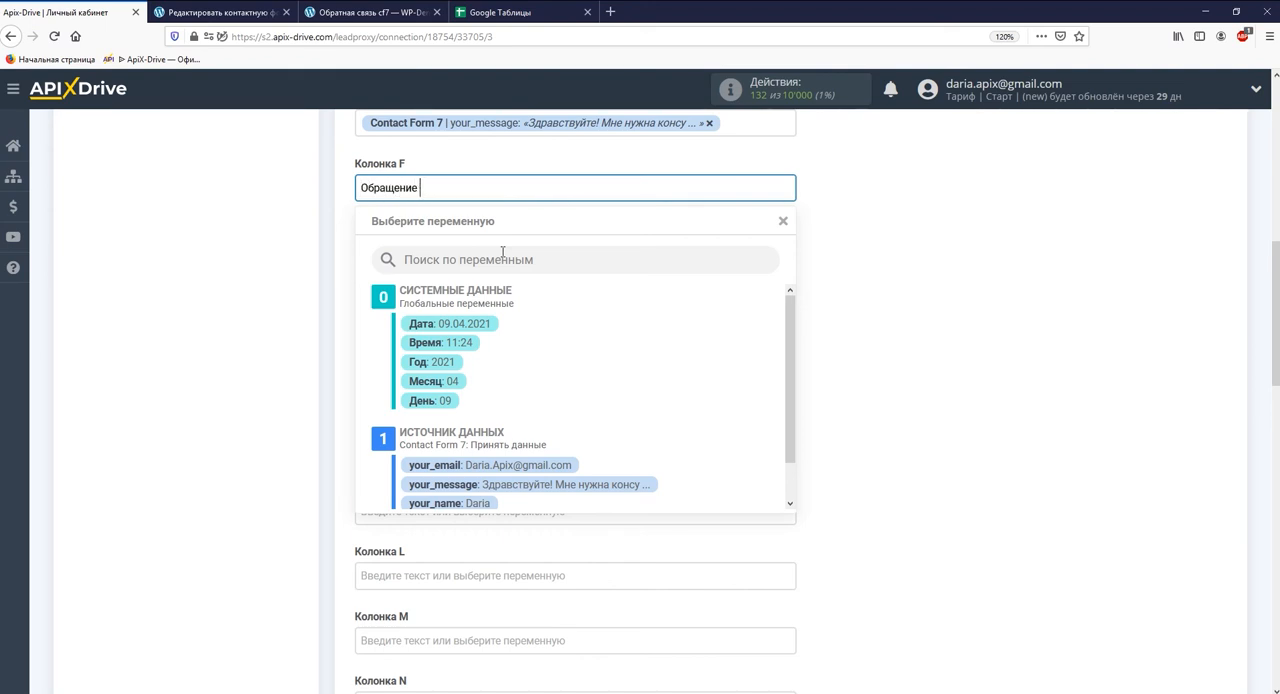
text(через СоntactForm7)
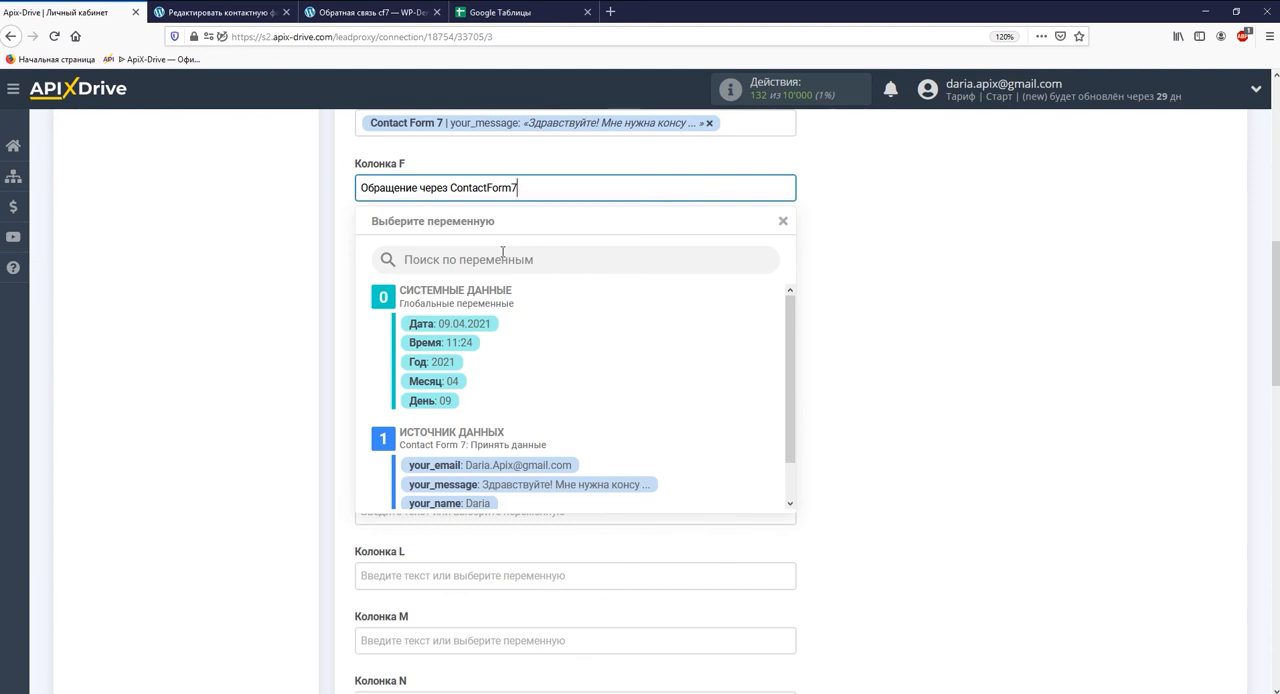
click(331, 317)
scroll(331, 317, down, 10)
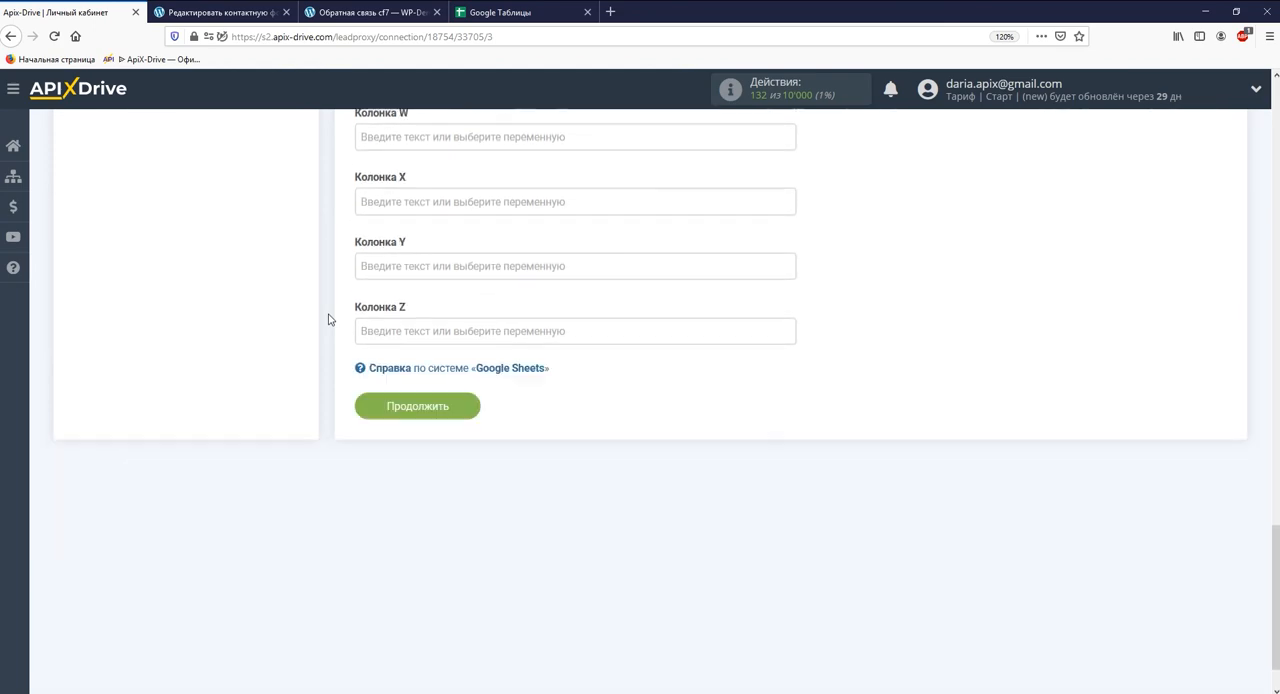
click(410, 343)
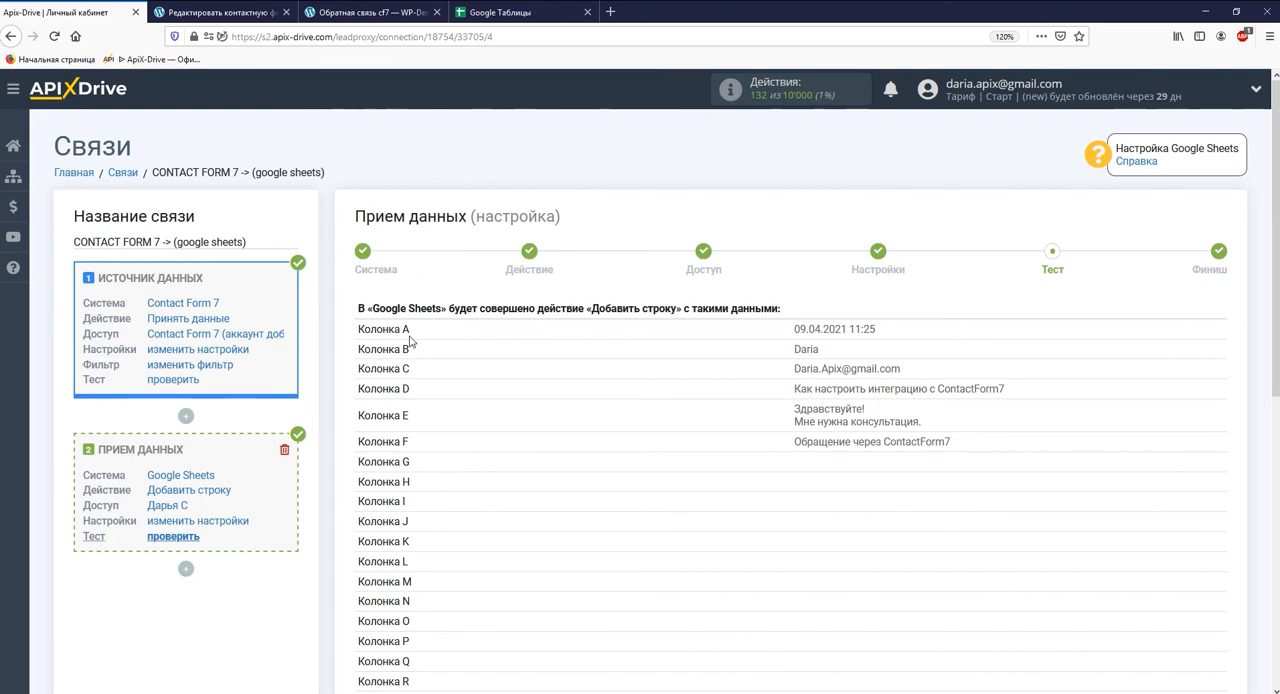
- Send the test data to Google Sheets and open the spreadsheet "Обращения через ContactForm7" to check the added row
scroll(417, 341, down, 5)
click(568, 461)
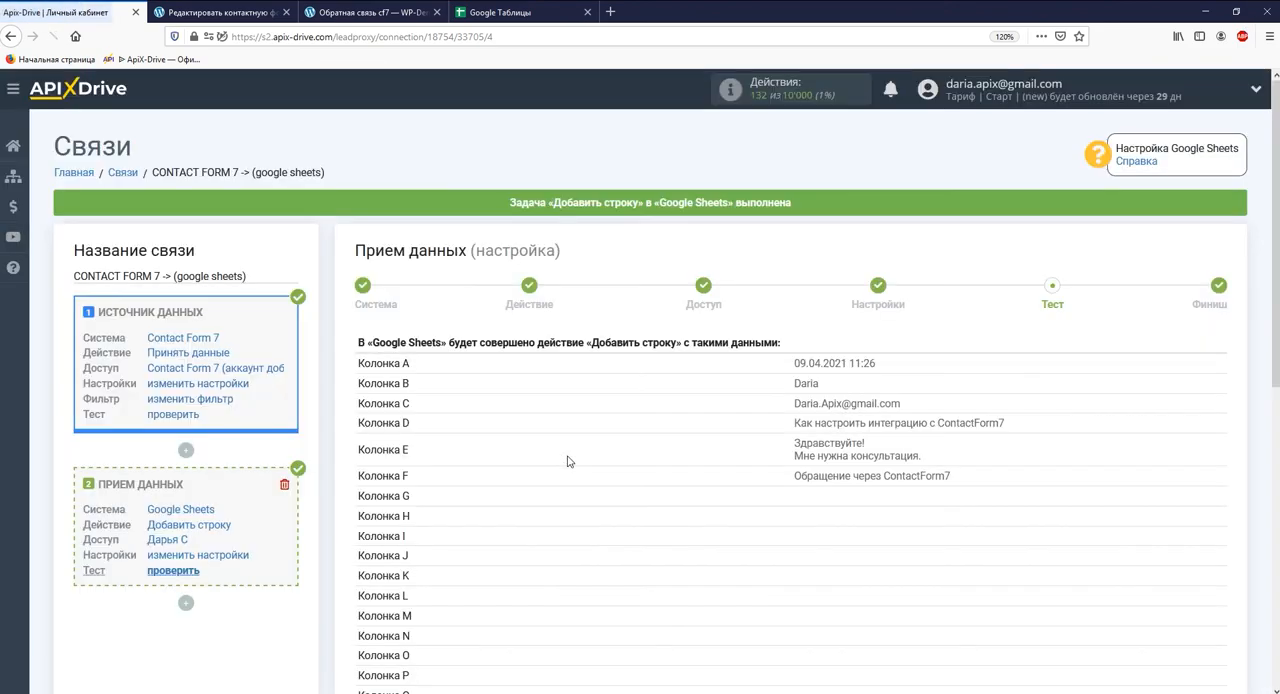
click(543, 12)
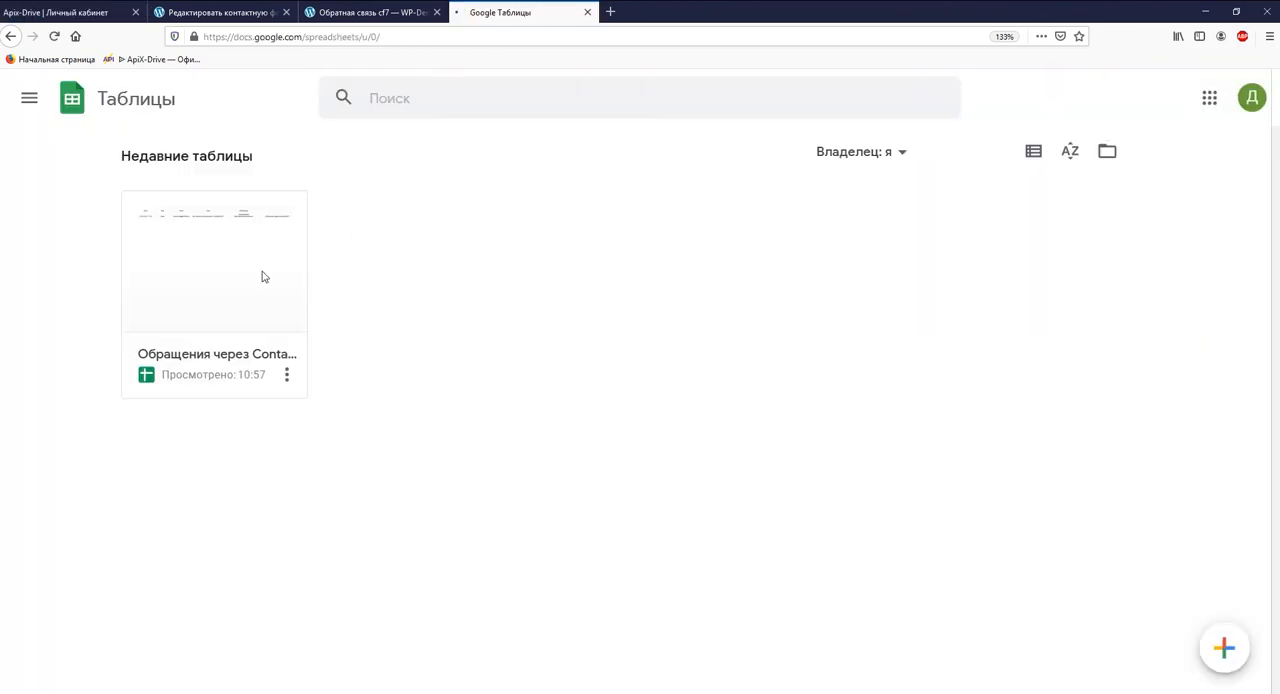
click(264, 279)
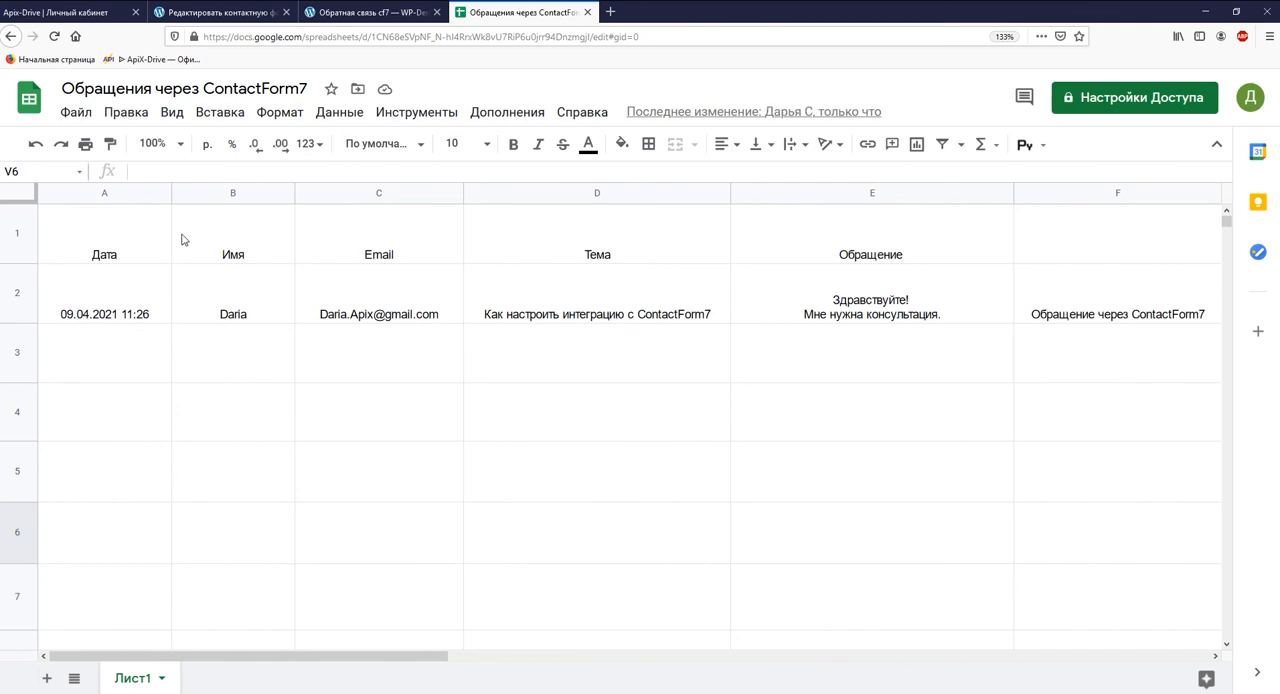
- Switch back to ApiX-Drive, finish the data reception setup and enable automatic updating for the connection
click(84, 12)
scroll(528, 404, down, 3)
click(1178, 575)
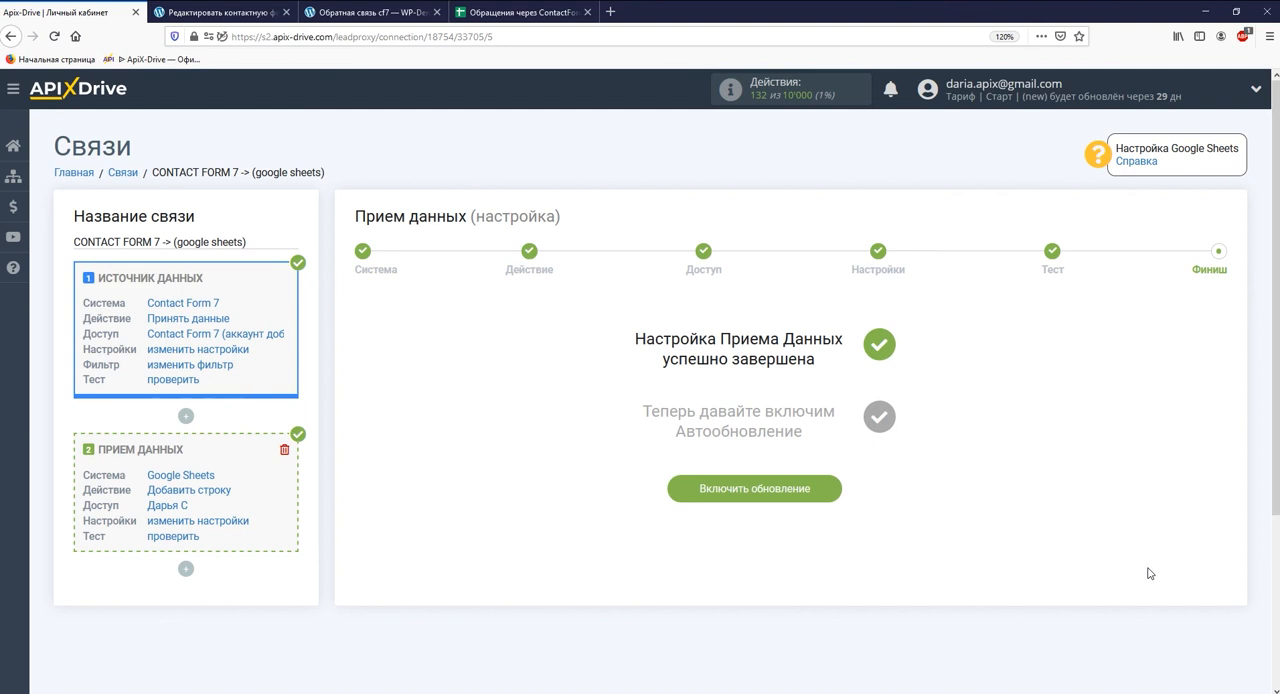
click(754, 488)
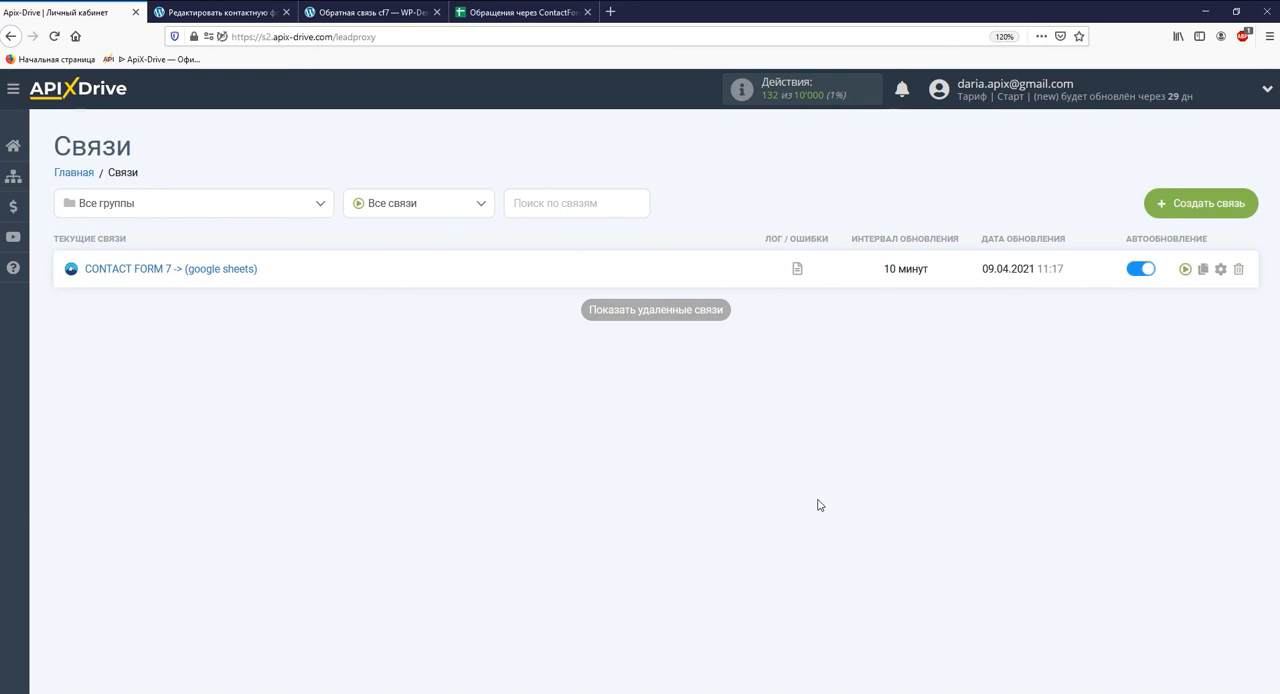
- Set the update interval of the CONTACT FORM 7 -> (google sheets) connection to 5 минут and save
click(1220, 269)
click(786, 383)
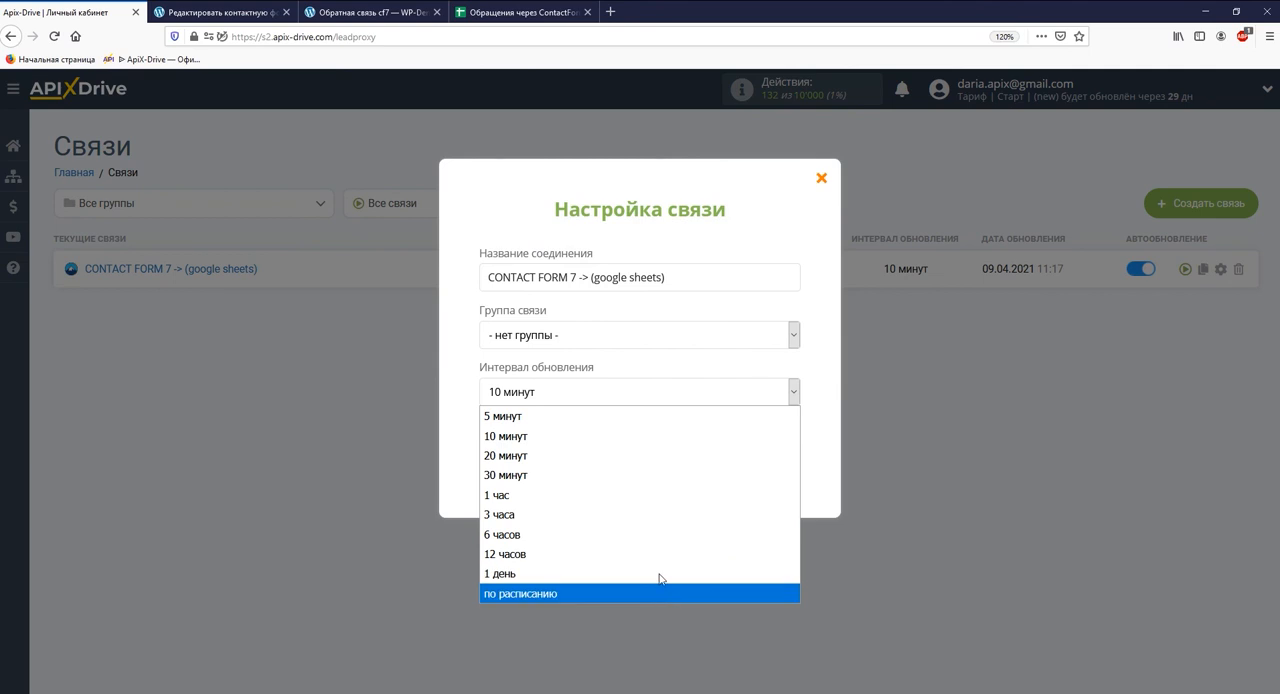
click(606, 417)
click(614, 477)
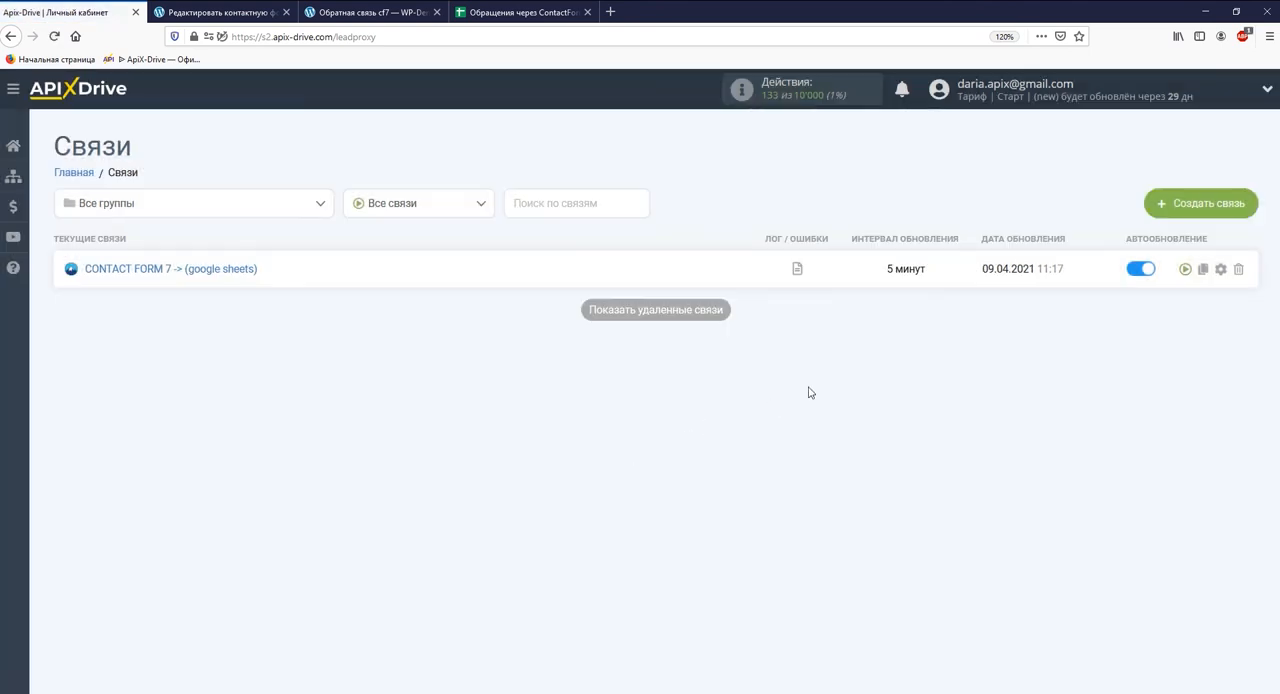